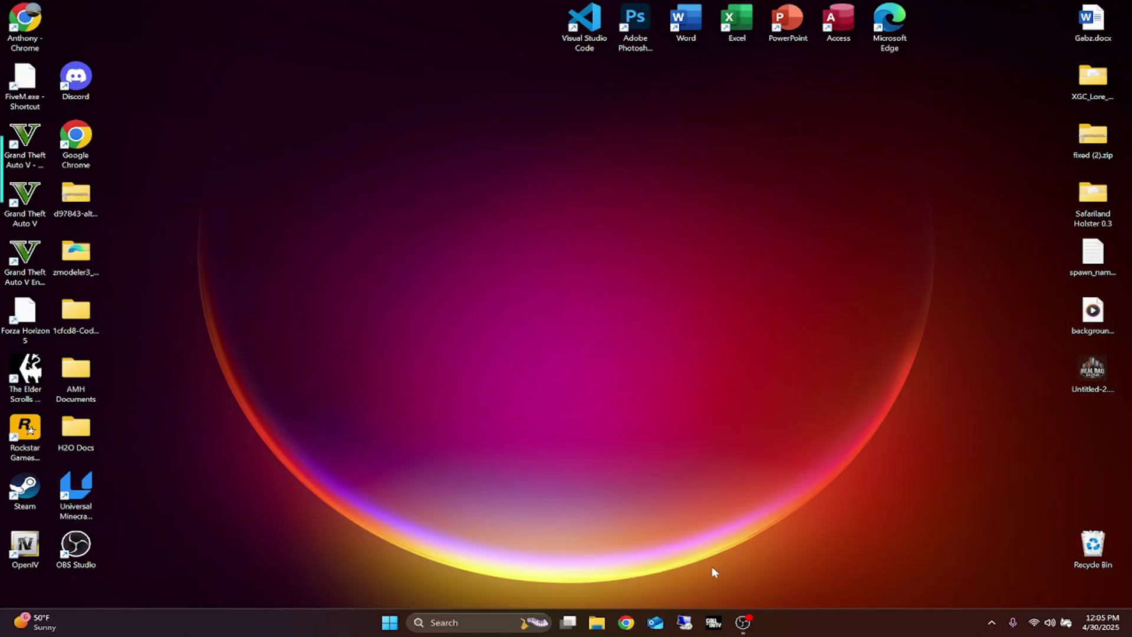
Step: Launch Chrome with the user's profile and maximize the window
{"action": "left_click", "coordinate": [631, 625]}
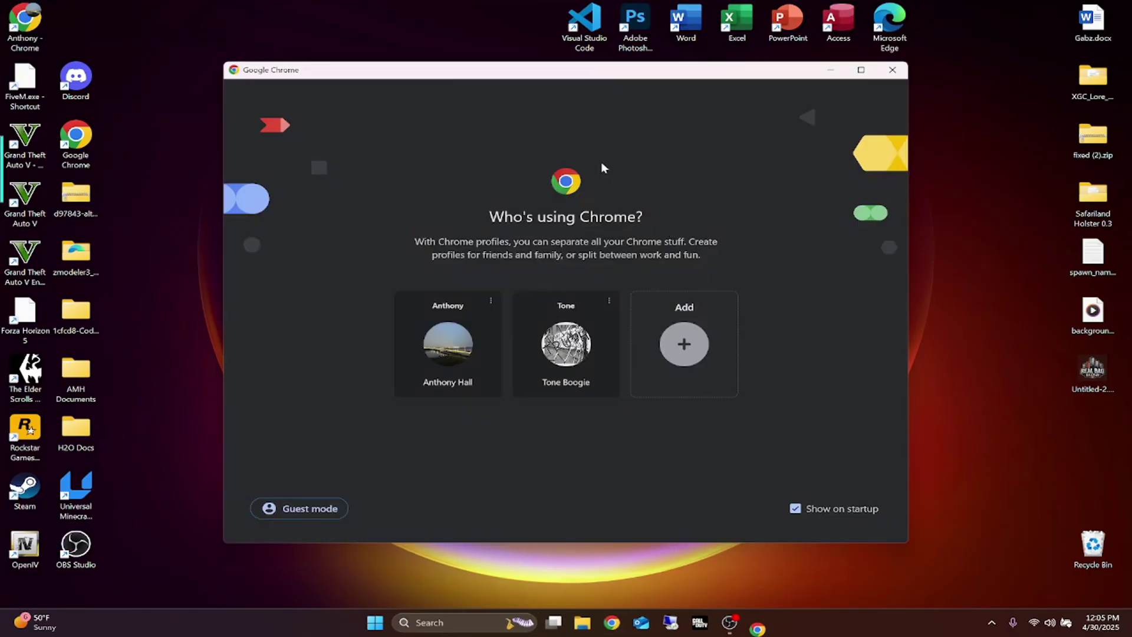
{"action": "left_click", "coordinate": [480, 366]}
{"action": "double_click", "coordinate": [996, 3]}
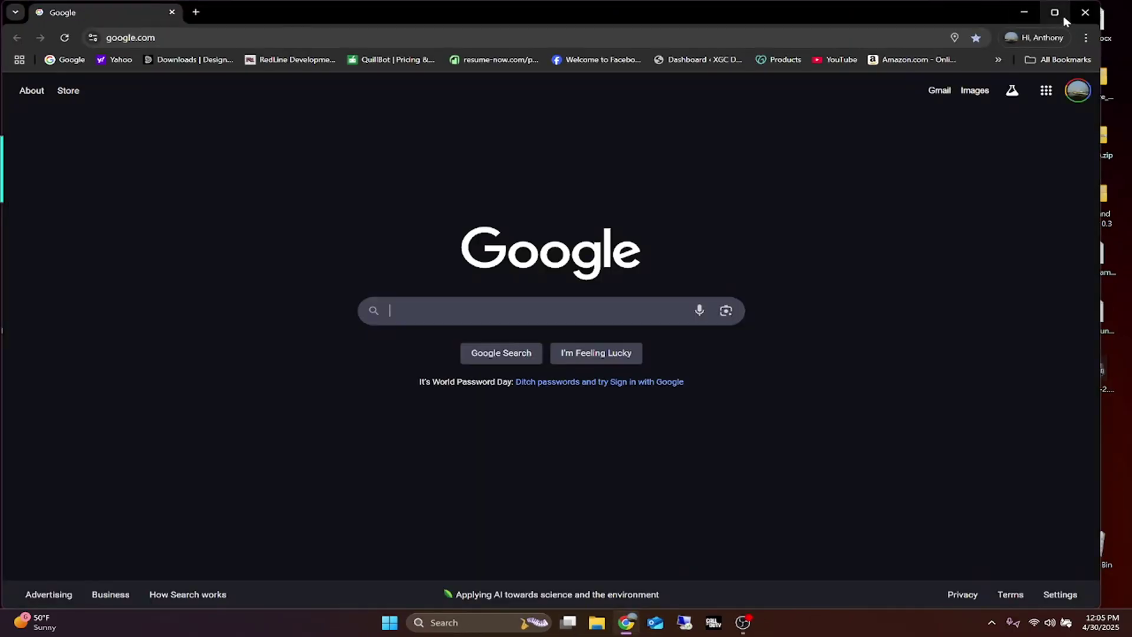
Step: Search Google for 'lspdfr.com'
{"action": "left_click", "coordinate": [589, 315]}
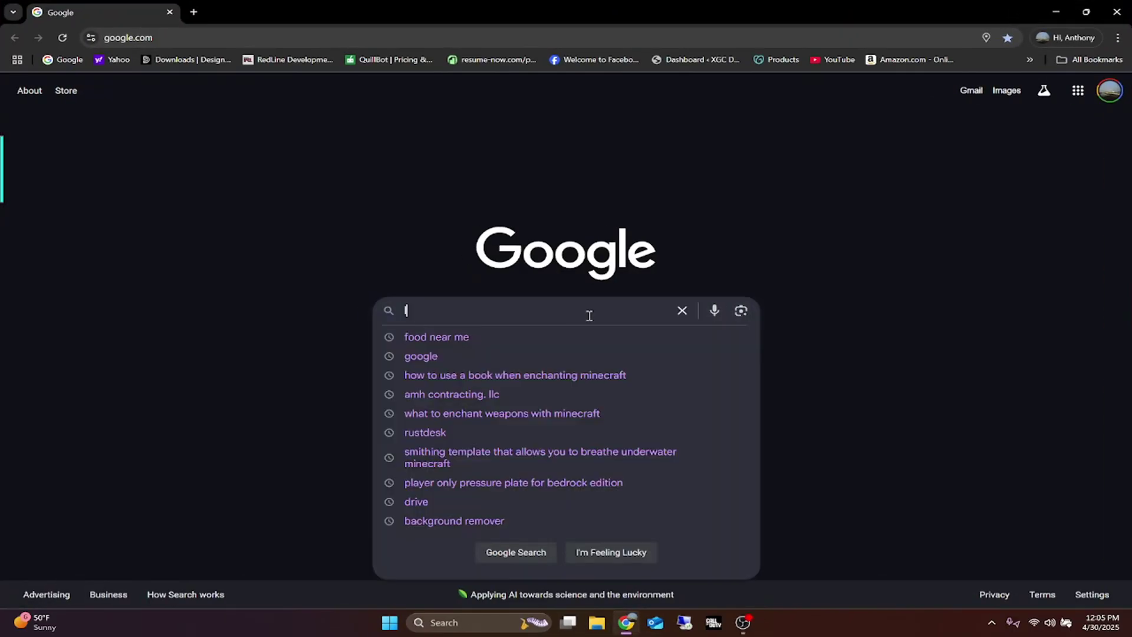
{"action": "type", "text": "lspdfr.com"}
{"action": "key", "text": "Return"}
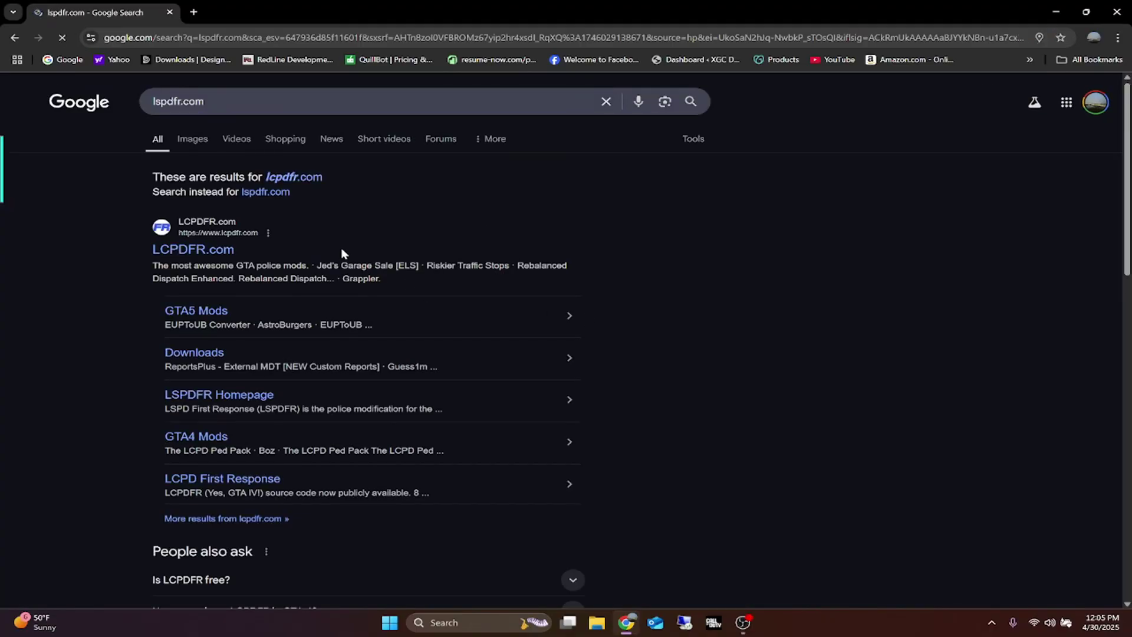
Step: Open the LCPDFR.com result and dismiss the personal-information opt-out notice
{"action": "left_click", "coordinate": [188, 255]}
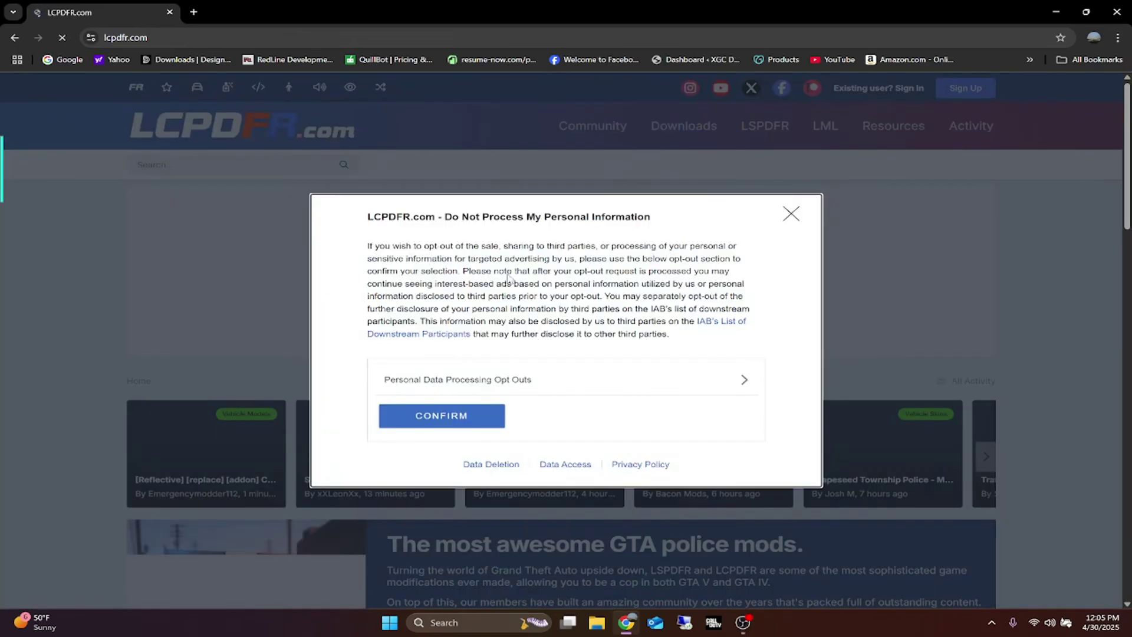
{"action": "left_click", "coordinate": [792, 214]}
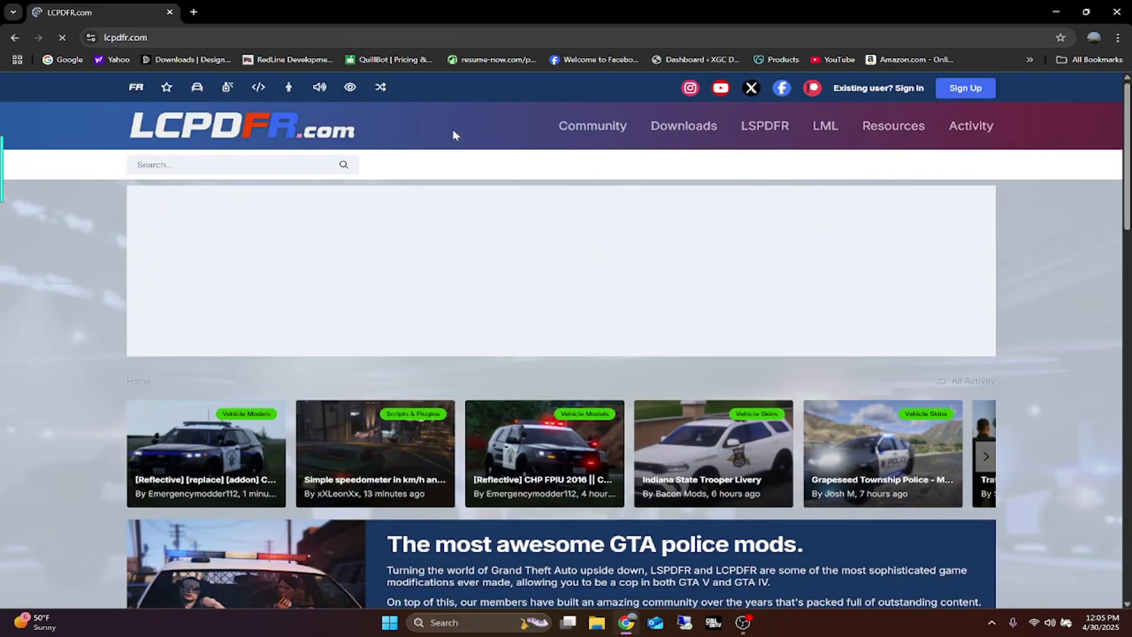
{"action": "scroll", "coordinate": [599, 236], "scroll_direction": "down", "scroll_amount": 10}
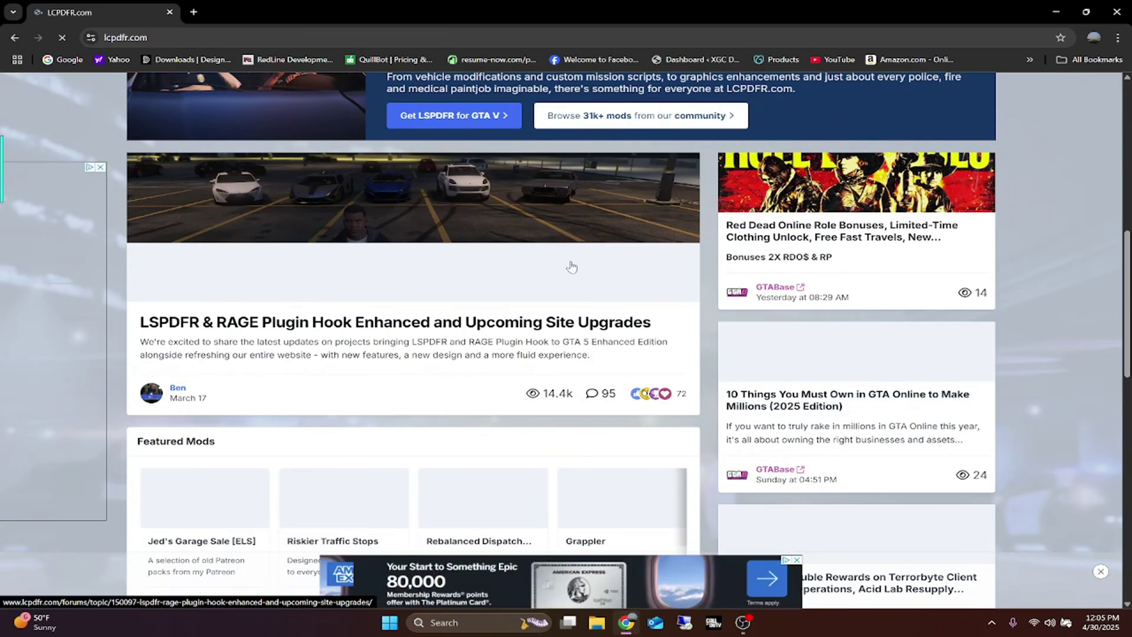
{"action": "scroll", "coordinate": [571, 267], "scroll_direction": "up", "scroll_amount": 4}
{"action": "scroll", "coordinate": [495, 384], "scroll_direction": "up", "scroll_amount": 1}
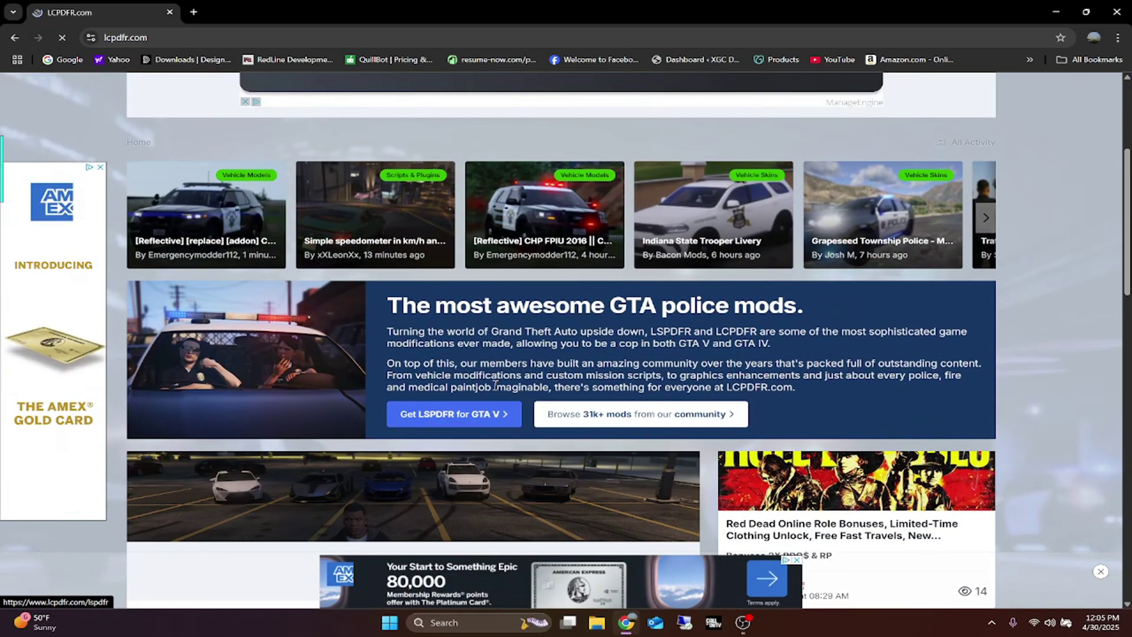
{"action": "scroll", "coordinate": [534, 410], "scroll_direction": "up", "scroll_amount": 4}
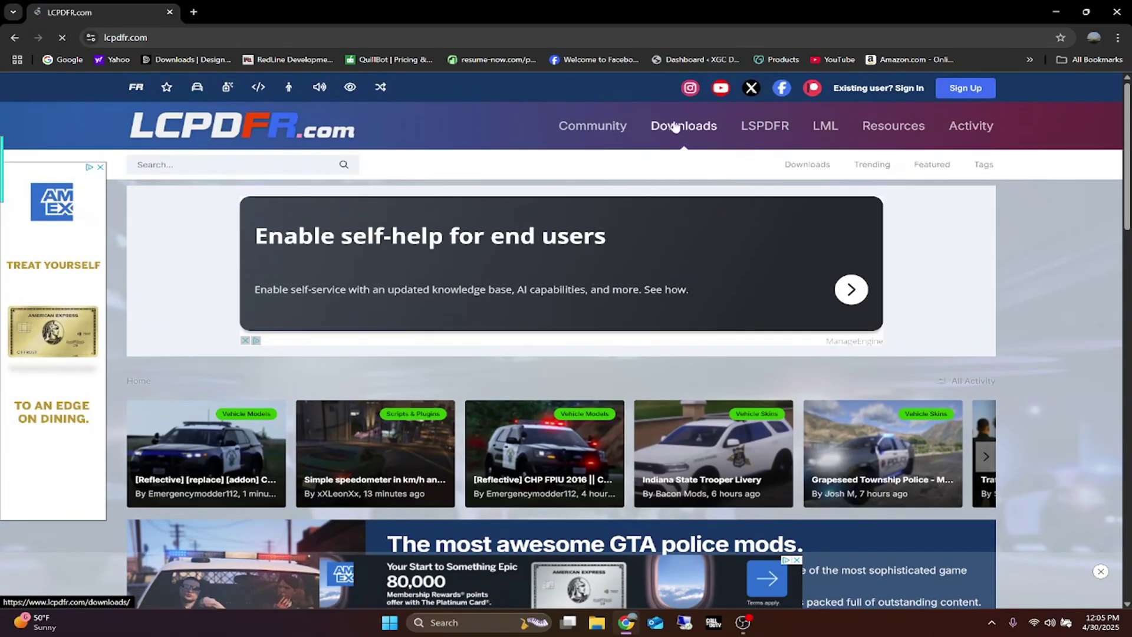
Step: Browse the site's Downloads section, then return to the LCPDFR.com homepage via the logo
{"action": "left_click", "coordinate": [676, 126]}
{"action": "scroll", "coordinate": [465, 250], "scroll_direction": "down", "scroll_amount": 6}
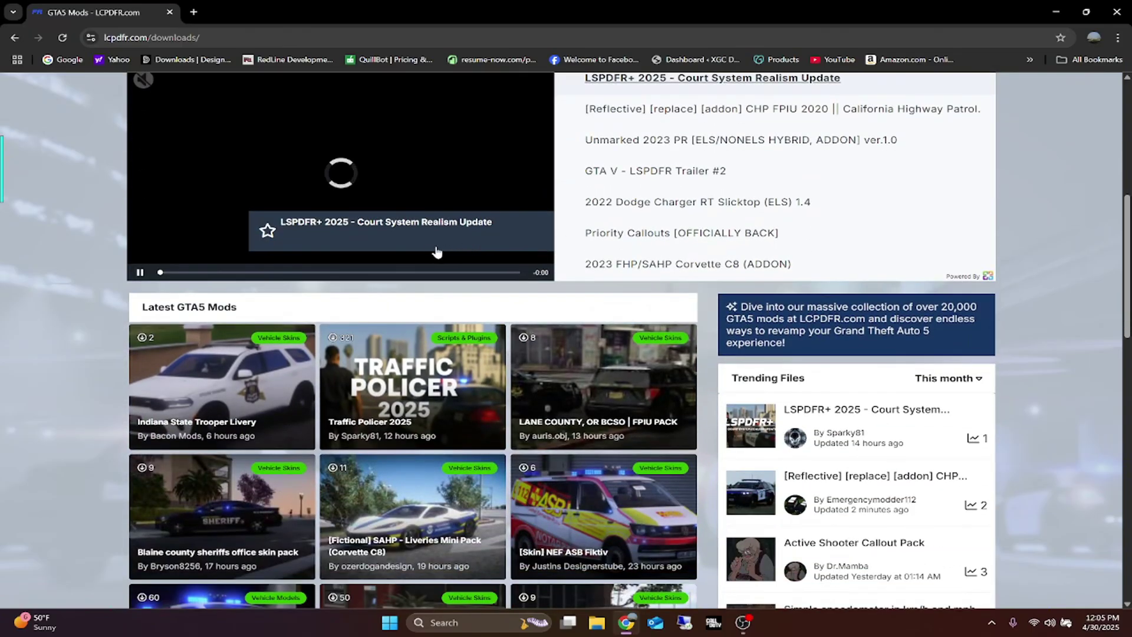
{"action": "scroll", "coordinate": [437, 252], "scroll_direction": "up", "scroll_amount": 4}
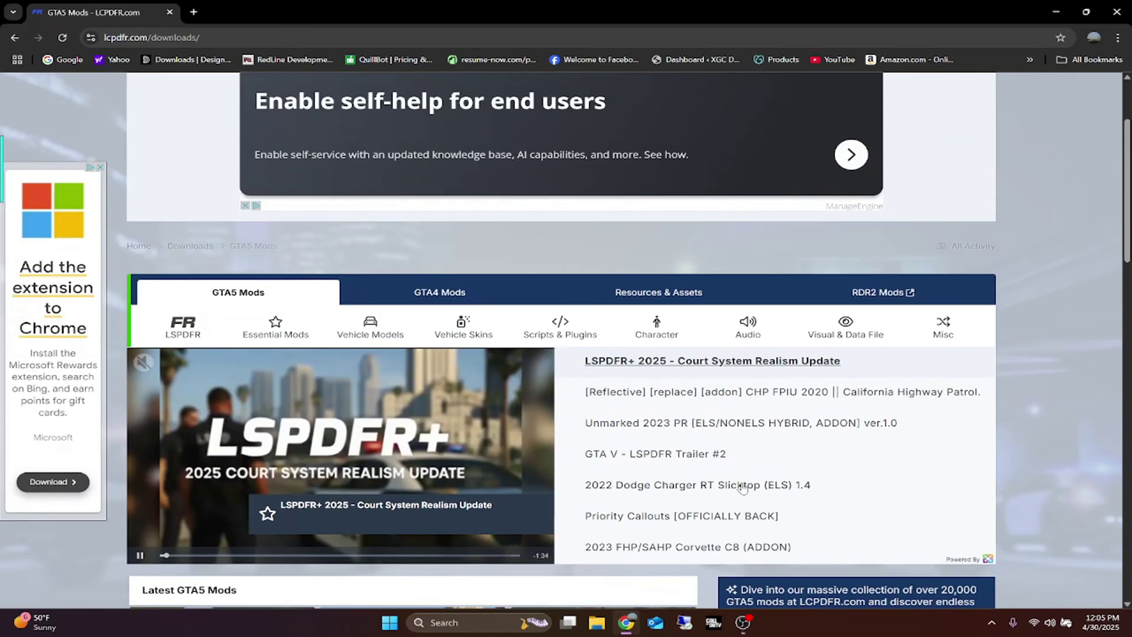
{"action": "scroll", "coordinate": [741, 487], "scroll_direction": "up", "scroll_amount": 2}
{"action": "left_click", "coordinate": [203, 133]}
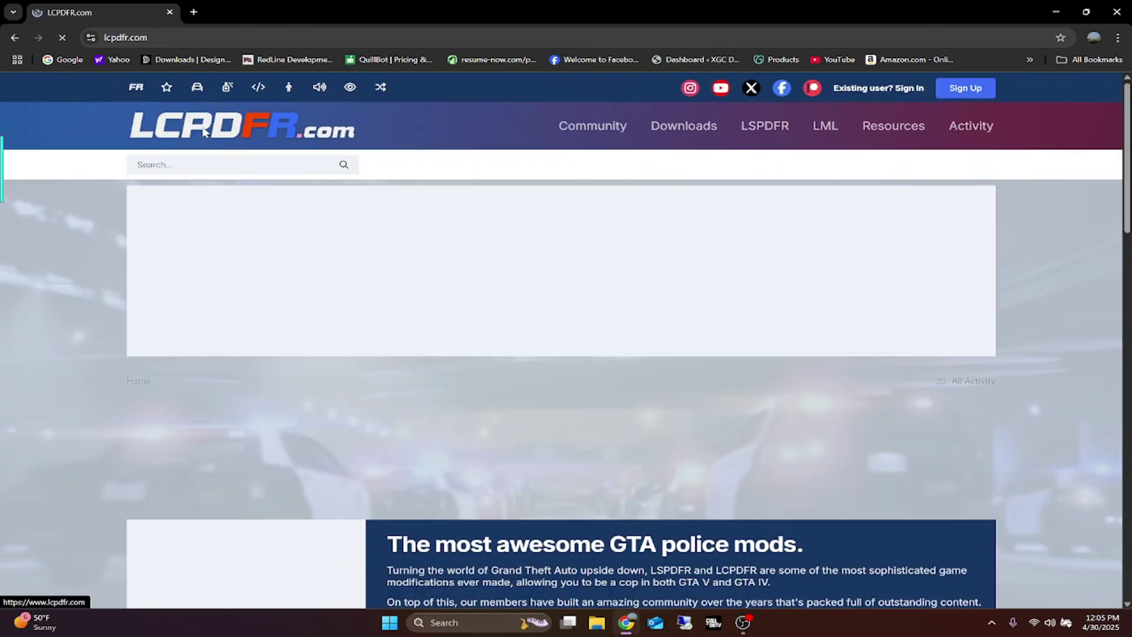
{"action": "scroll", "coordinate": [316, 202], "scroll_direction": "down", "scroll_amount": 5}
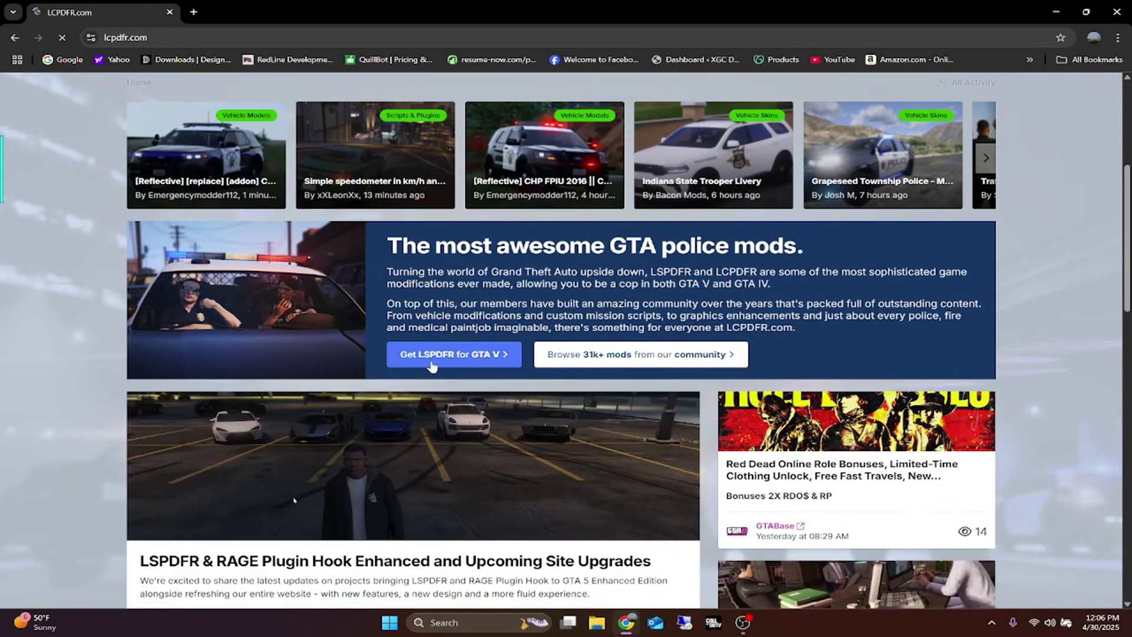
{"action": "scroll", "coordinate": [412, 342], "scroll_direction": "up", "scroll_amount": 6}
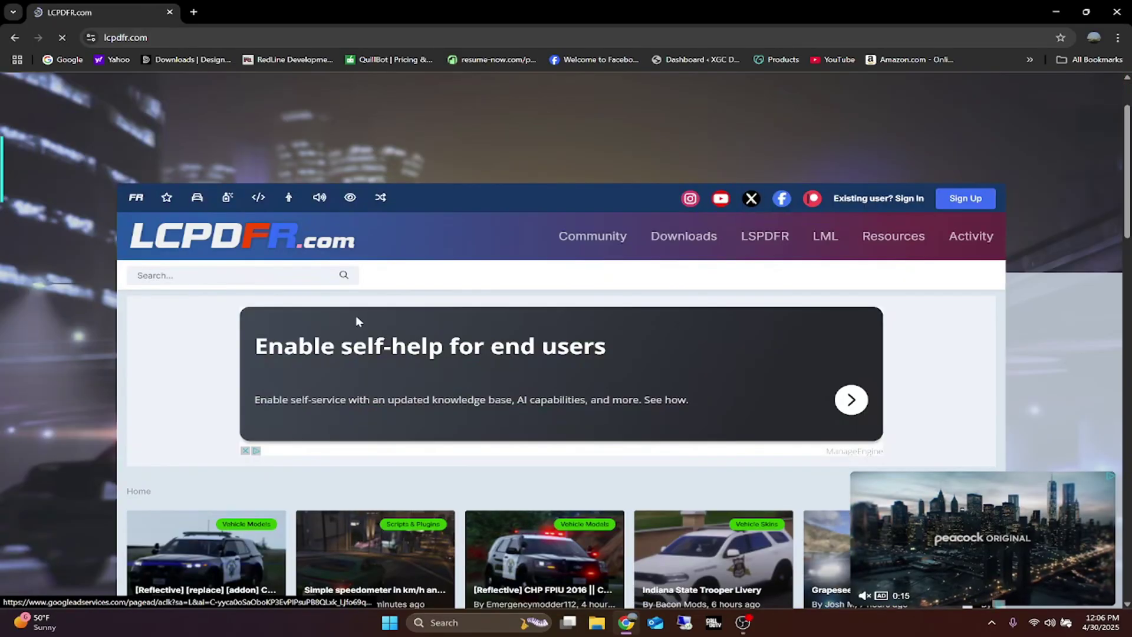
{"action": "scroll", "coordinate": [389, 339], "scroll_direction": "down", "scroll_amount": 8}
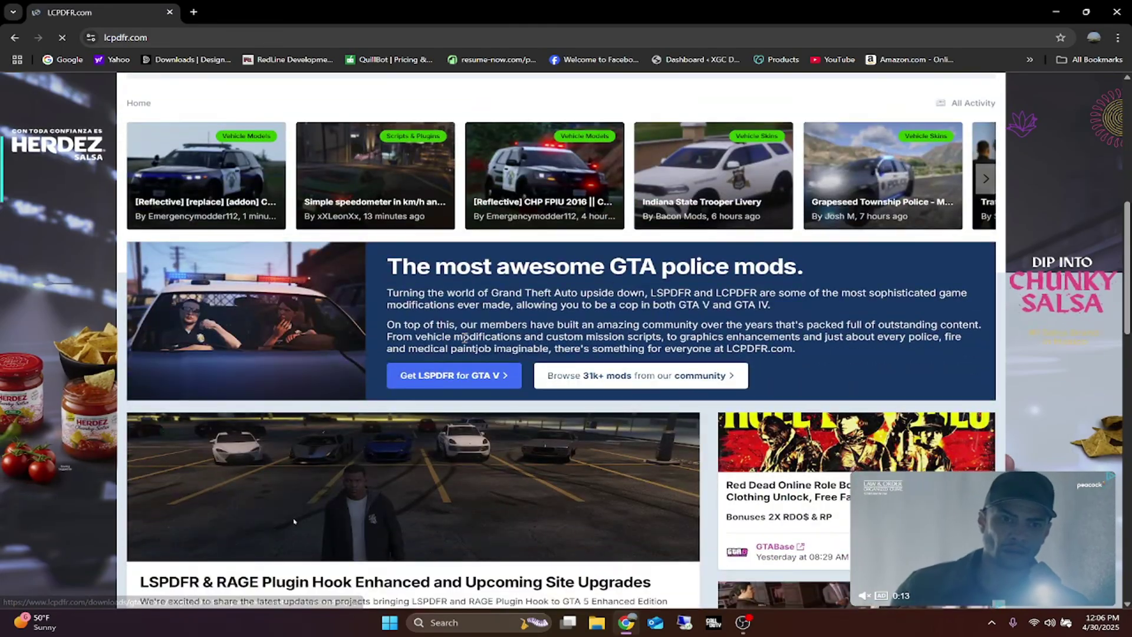
Step: Go to the LSPDFR homepage for GTA V via 'Get LSPDFR for GTA V'
{"action": "left_click", "coordinate": [471, 378]}
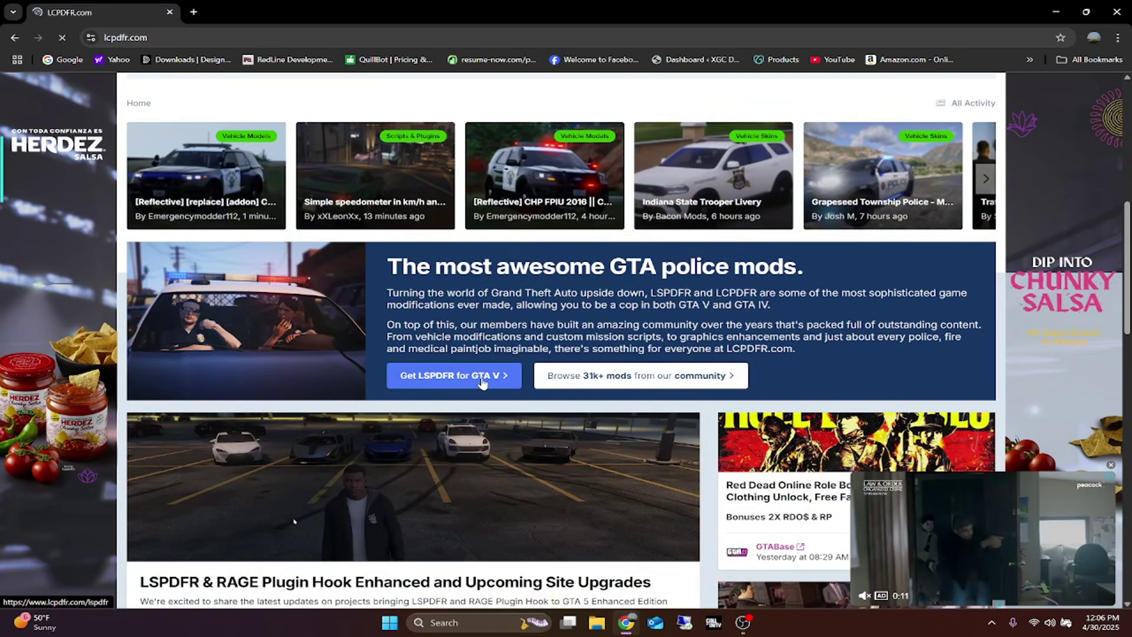
{"action": "scroll", "coordinate": [443, 382], "scroll_direction": "down", "scroll_amount": 2}
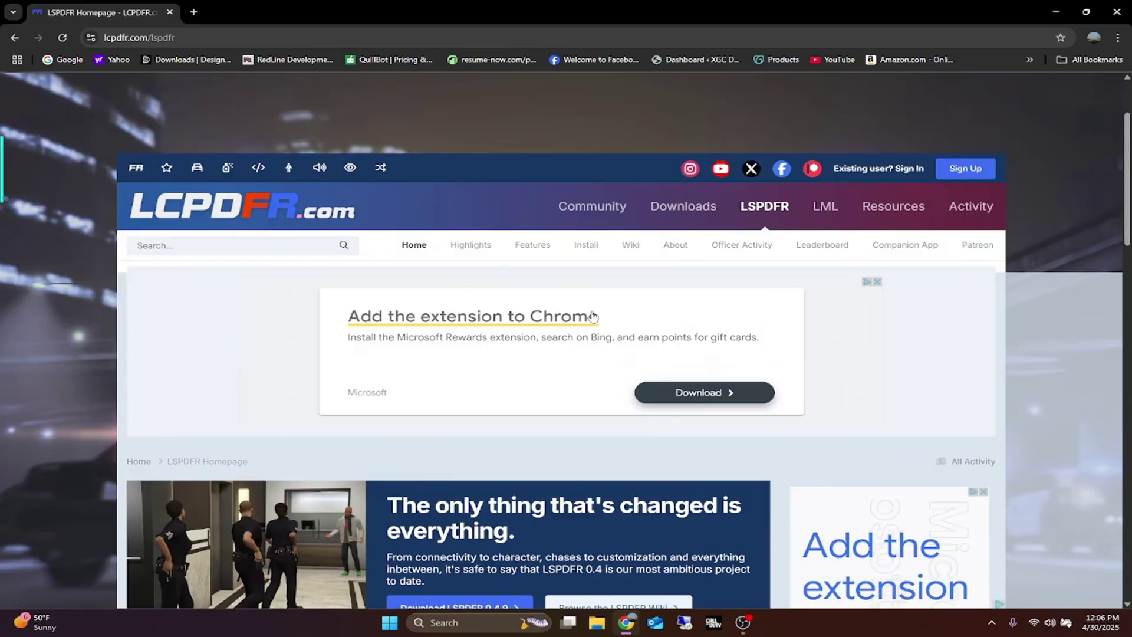
{"action": "scroll", "coordinate": [723, 328], "scroll_direction": "down", "scroll_amount": 3}
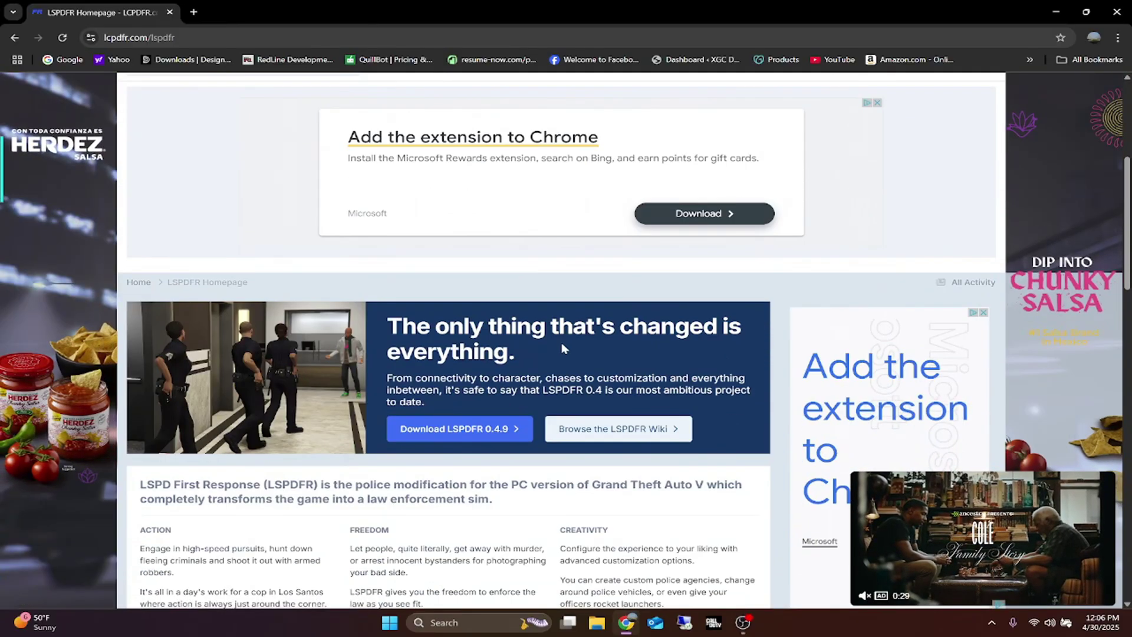
{"action": "scroll", "coordinate": [723, 328], "scroll_direction": "down", "scroll_amount": 2}
{"action": "scroll", "coordinate": [379, 260], "scroll_direction": "down", "scroll_amount": 6}
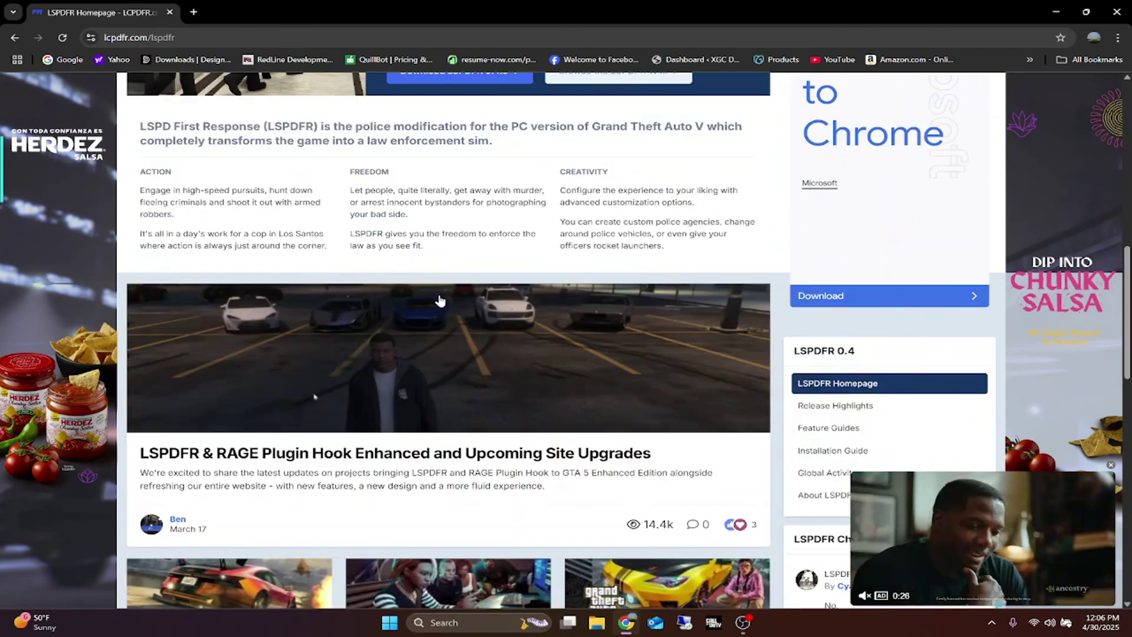
{"action": "scroll", "coordinate": [684, 371], "scroll_direction": "up", "scroll_amount": 7}
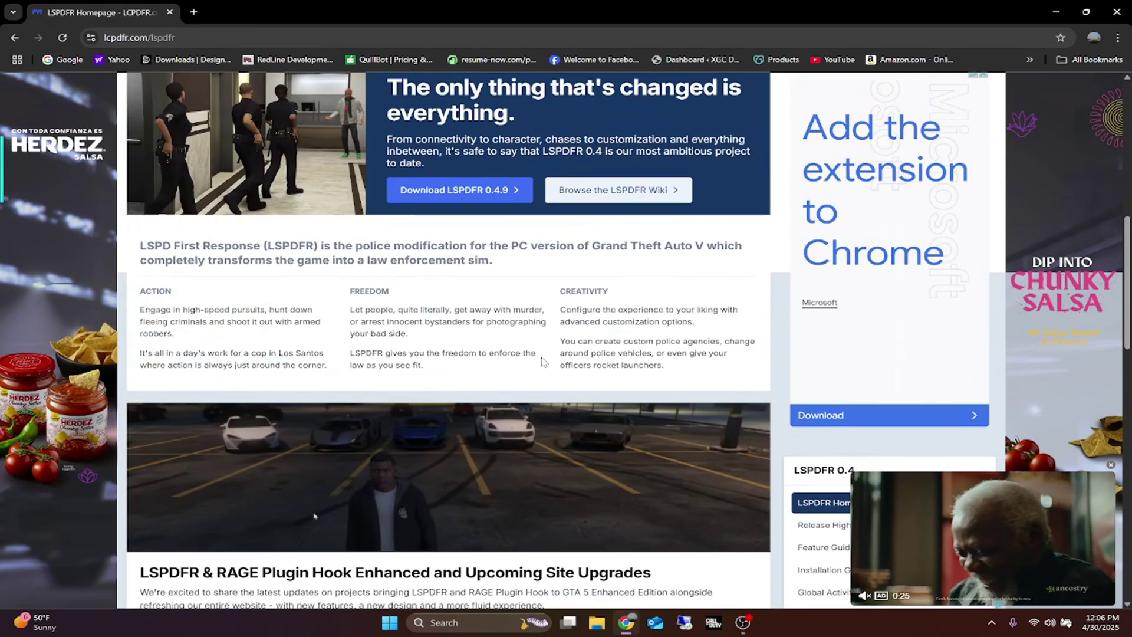
Step: Open the 'Download LSPDFR 0.4.9' (Build 9231) page and scroll through it
{"action": "left_click", "coordinate": [443, 371]}
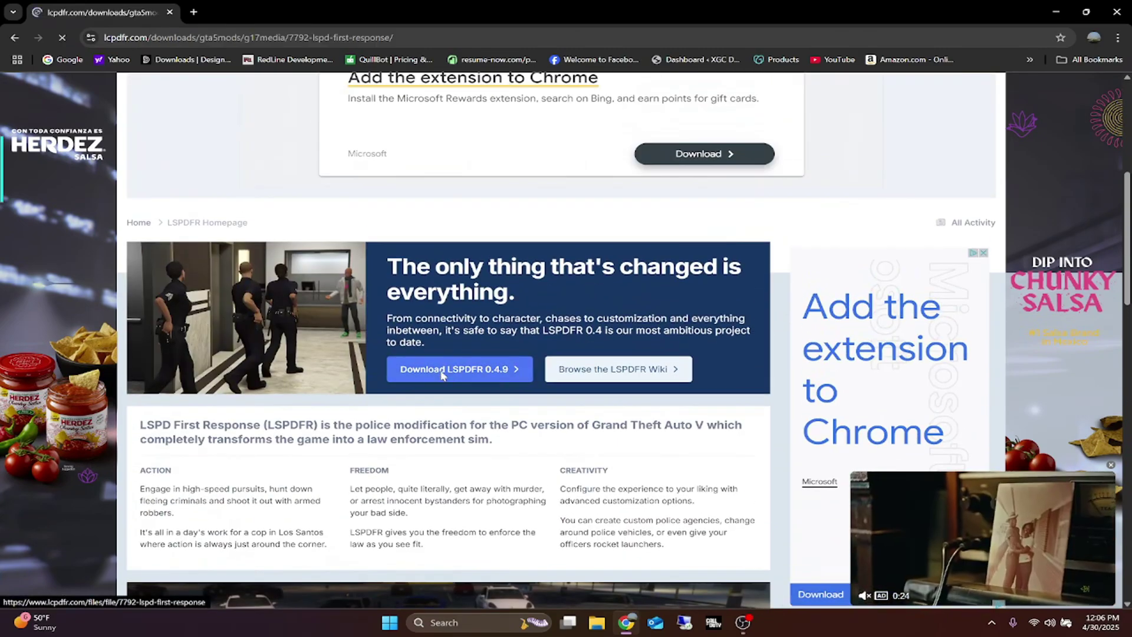
{"action": "scroll", "coordinate": [443, 375], "scroll_direction": "down", "scroll_amount": 3}
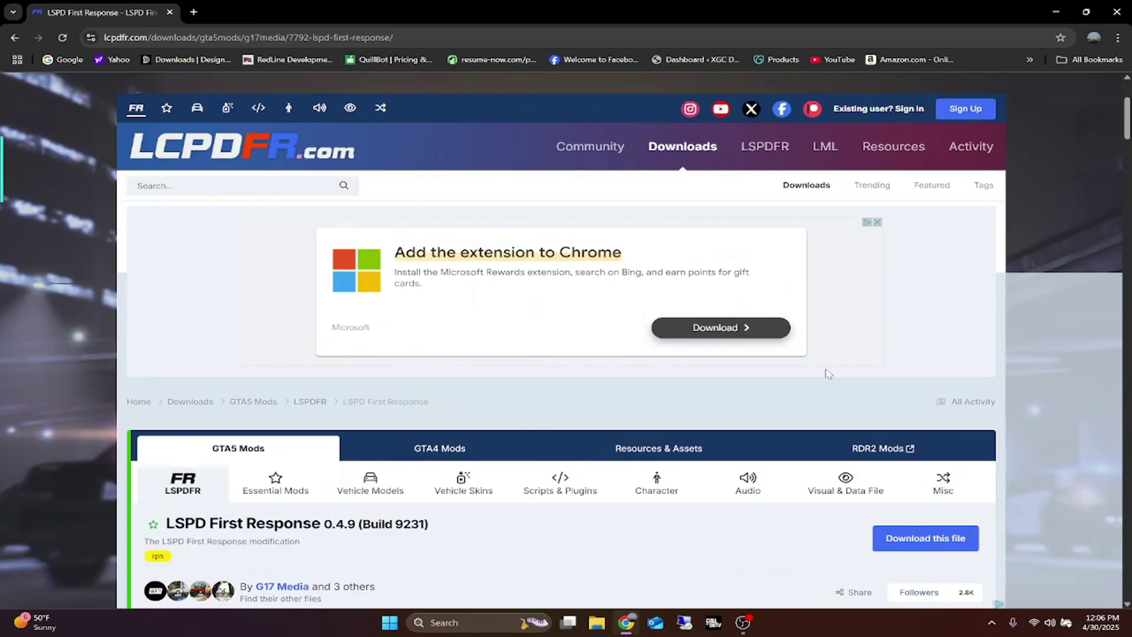
{"action": "scroll", "coordinate": [931, 362], "scroll_direction": "down", "scroll_amount": 3}
{"action": "scroll", "coordinate": [908, 356], "scroll_direction": "down", "scroll_amount": 2}
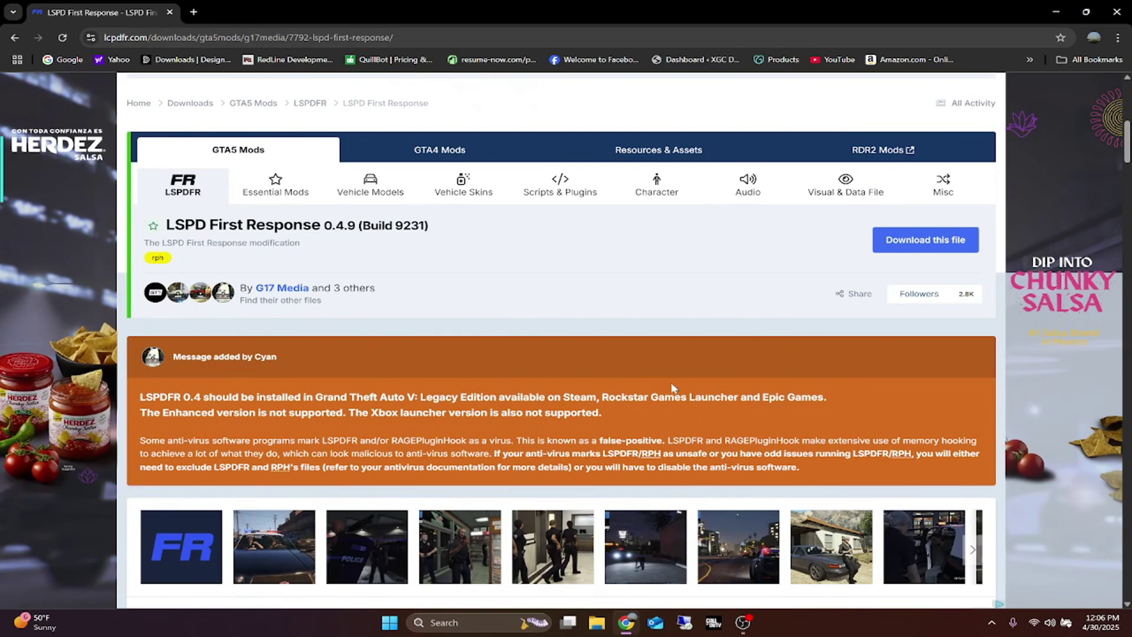
Step: Bring up the download terms for the file and accept them with Agree & Download
{"action": "left_click", "coordinate": [923, 242]}
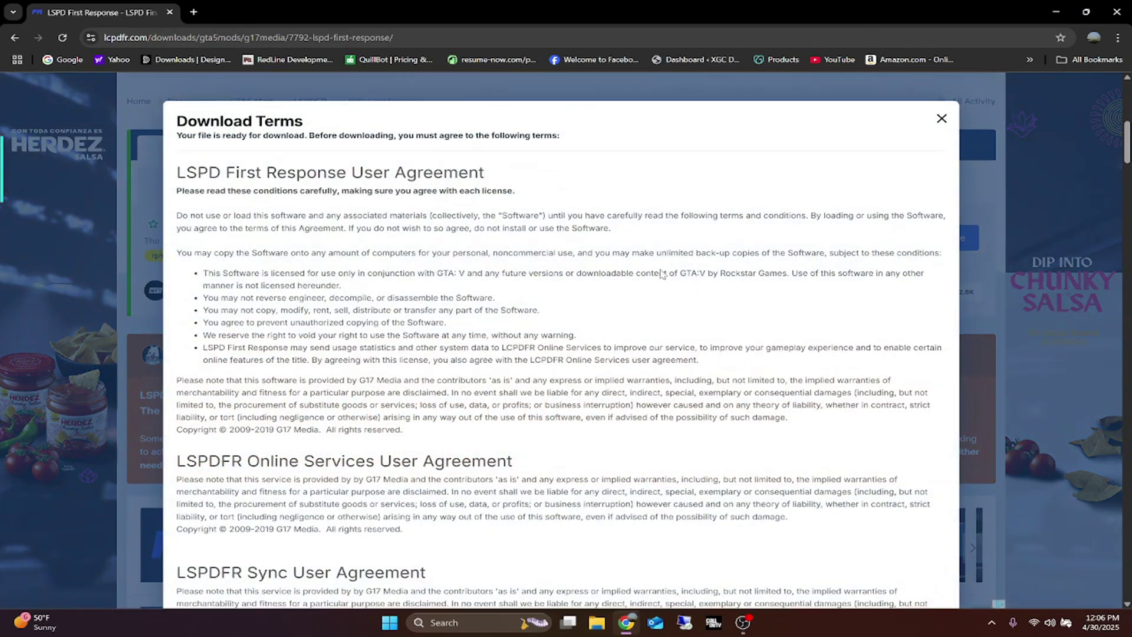
{"action": "scroll", "coordinate": [598, 297], "scroll_direction": "down", "scroll_amount": 15}
{"action": "scroll", "coordinate": [598, 297], "scroll_direction": "down", "scroll_amount": 5}
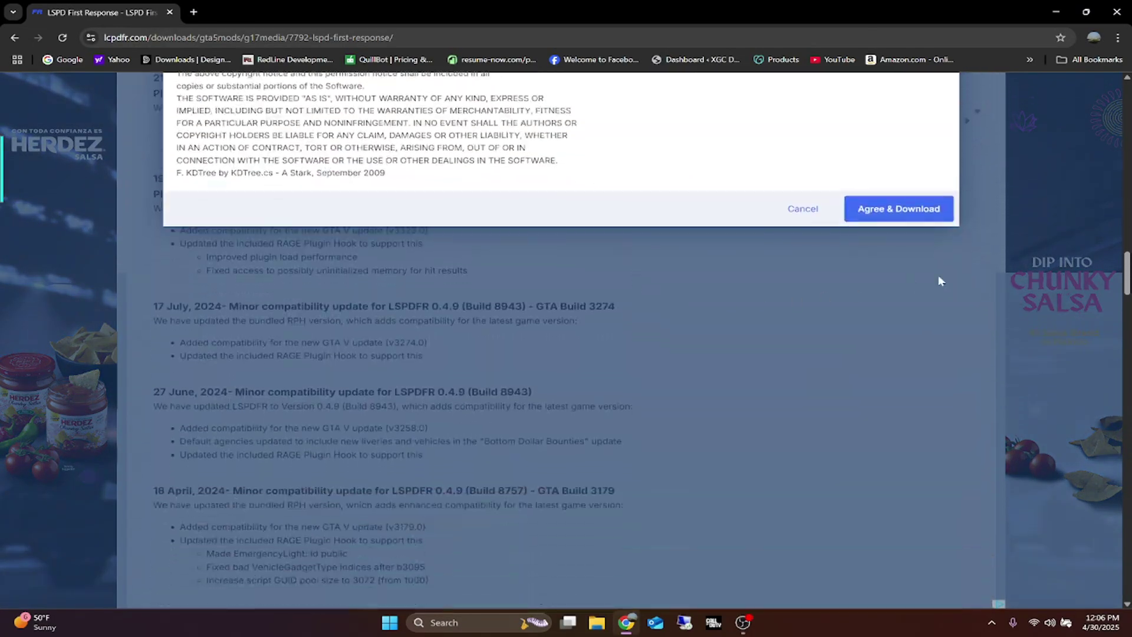
{"action": "left_click", "coordinate": [906, 210]}
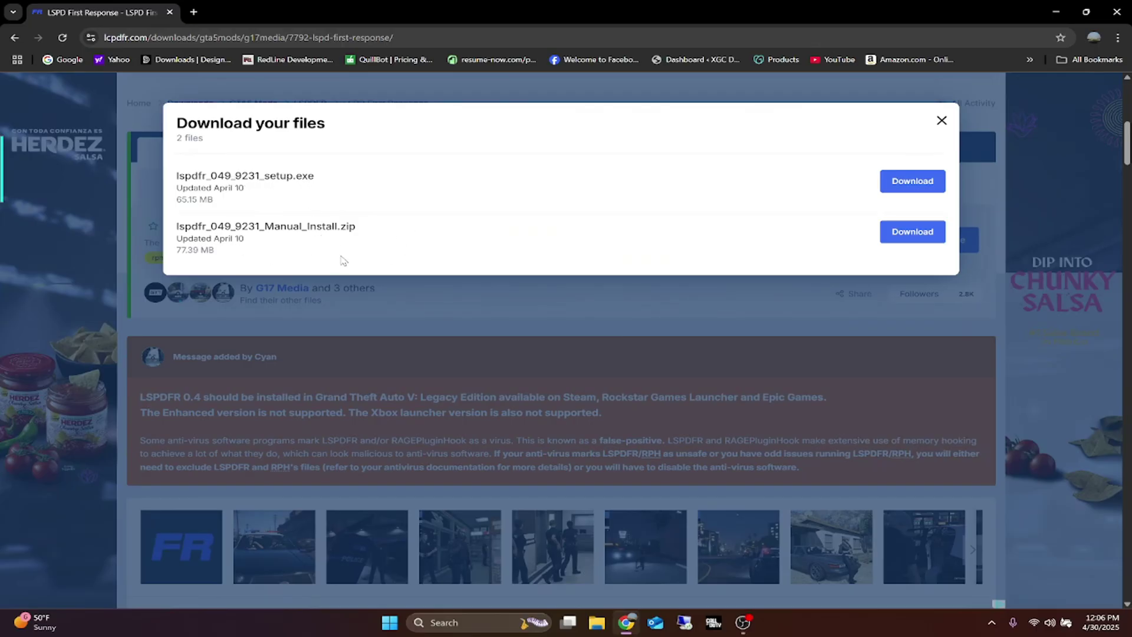
Step: Start the download of lspdfr_049_9231_Manual_Install.zip (77.39 MB)
{"action": "left_click", "coordinate": [906, 232]}
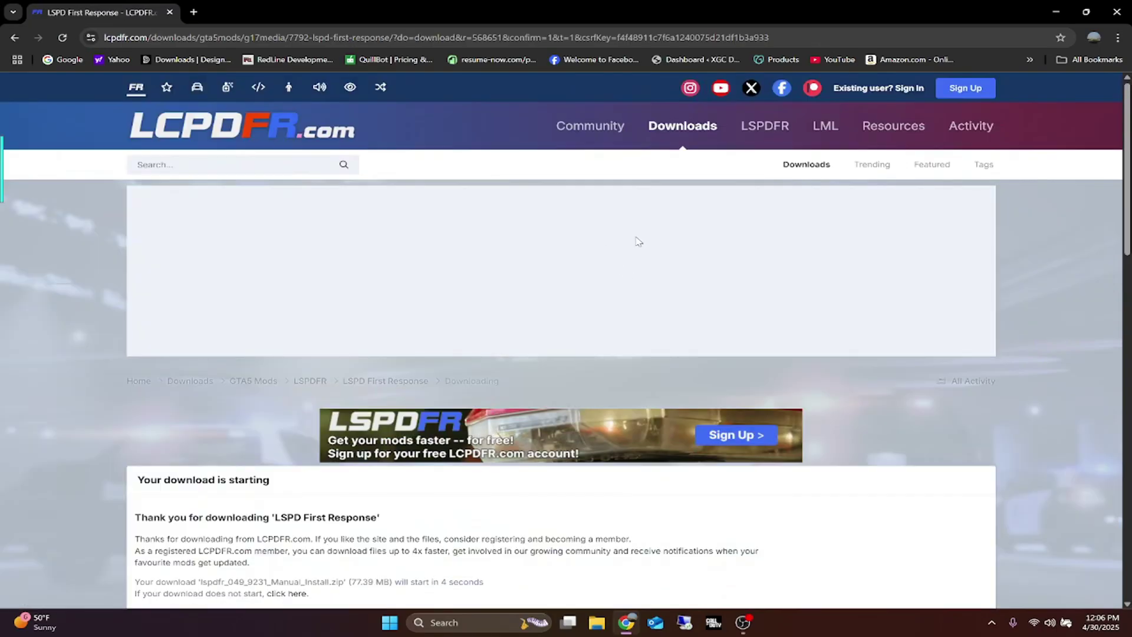
{"action": "scroll", "coordinate": [366, 247], "scroll_direction": "down", "scroll_amount": 2}
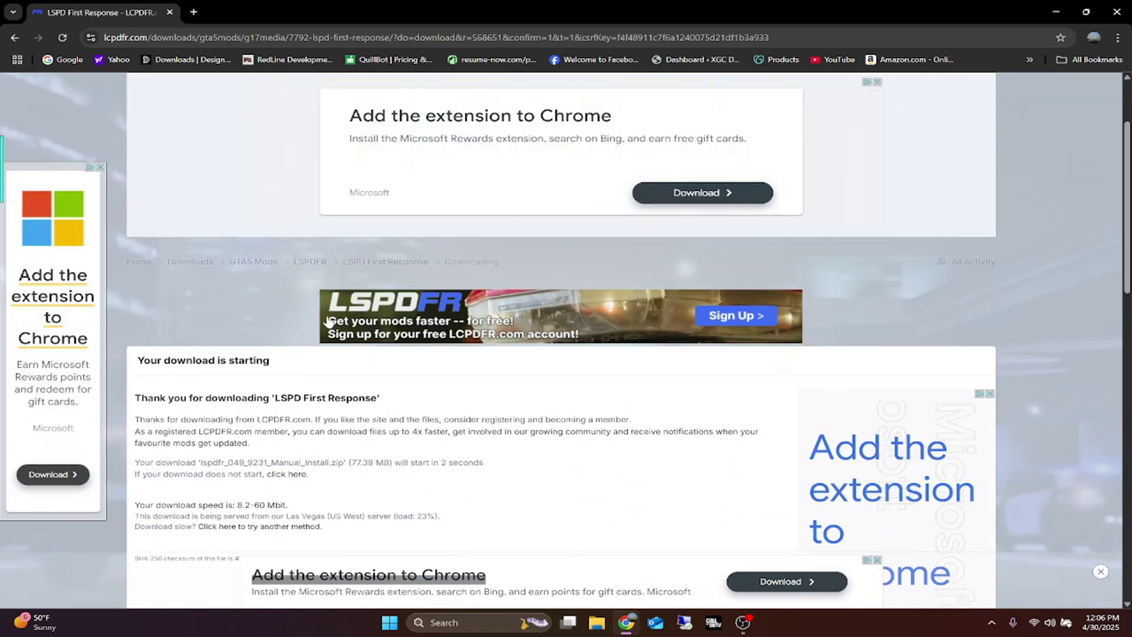
{"action": "scroll", "coordinate": [311, 333], "scroll_direction": "down", "scroll_amount": 2}
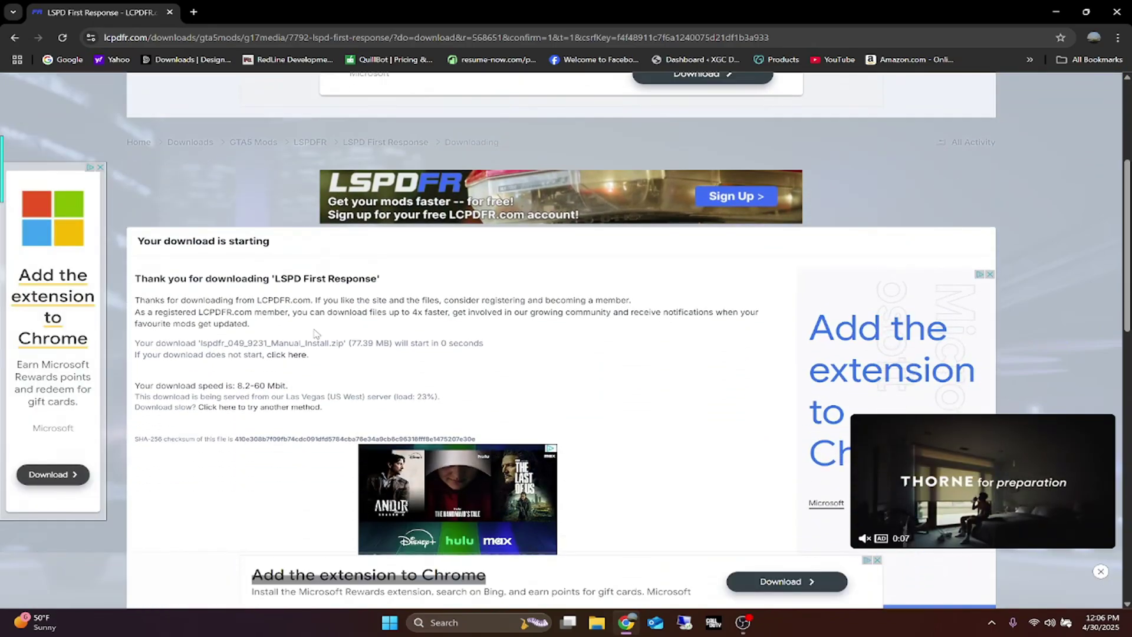
Step: Restore Chrome, drag the finished Manual_Install.zip to the desktop, and close Chrome
{"action": "double_click", "coordinate": [974, 19]}
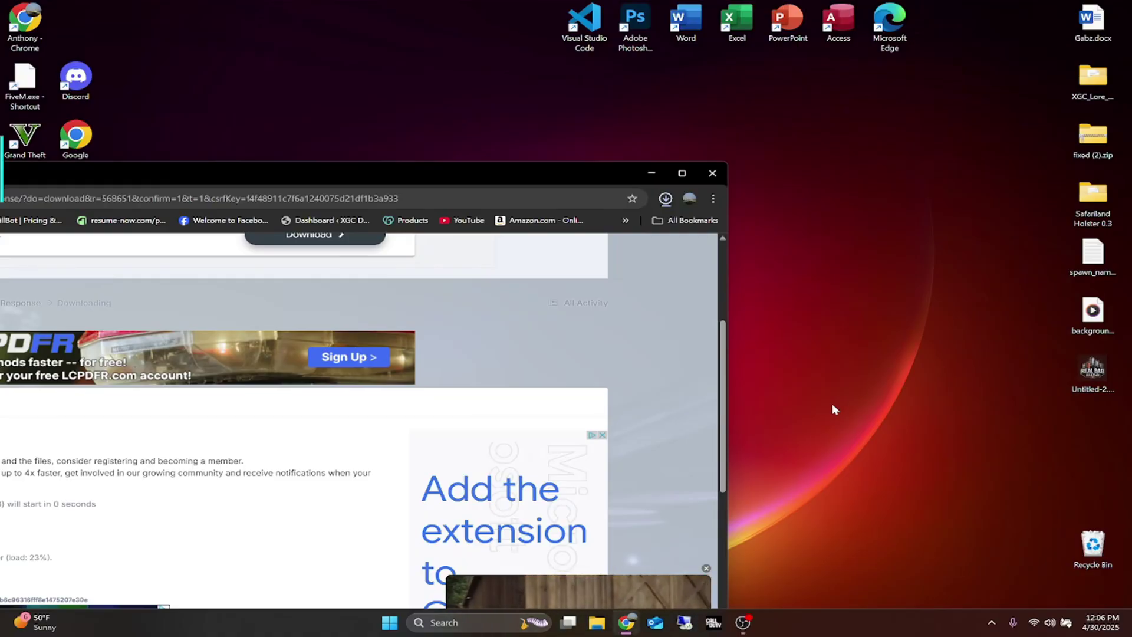
{"action": "left_click_drag", "start_coordinate": [591, 227], "coordinate": [855, 230]}
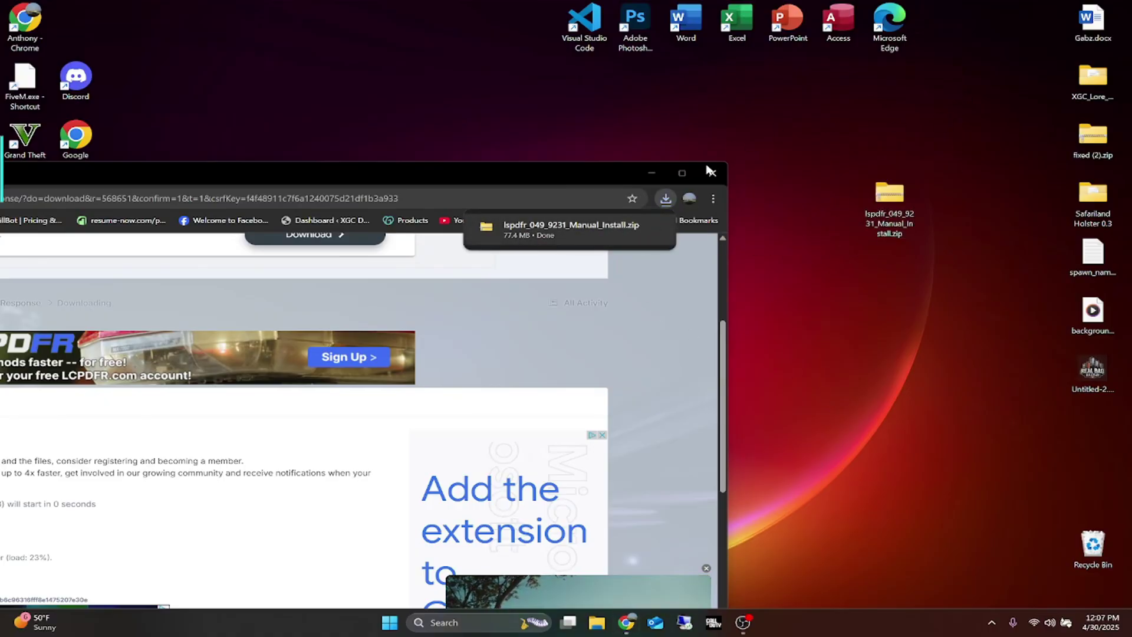
{"action": "left_click", "coordinate": [711, 171]}
Step: Inspect the zip's 27 items in File Explorer, close it, and nudge the icon higher
{"action": "double_click", "coordinate": [889, 194]}
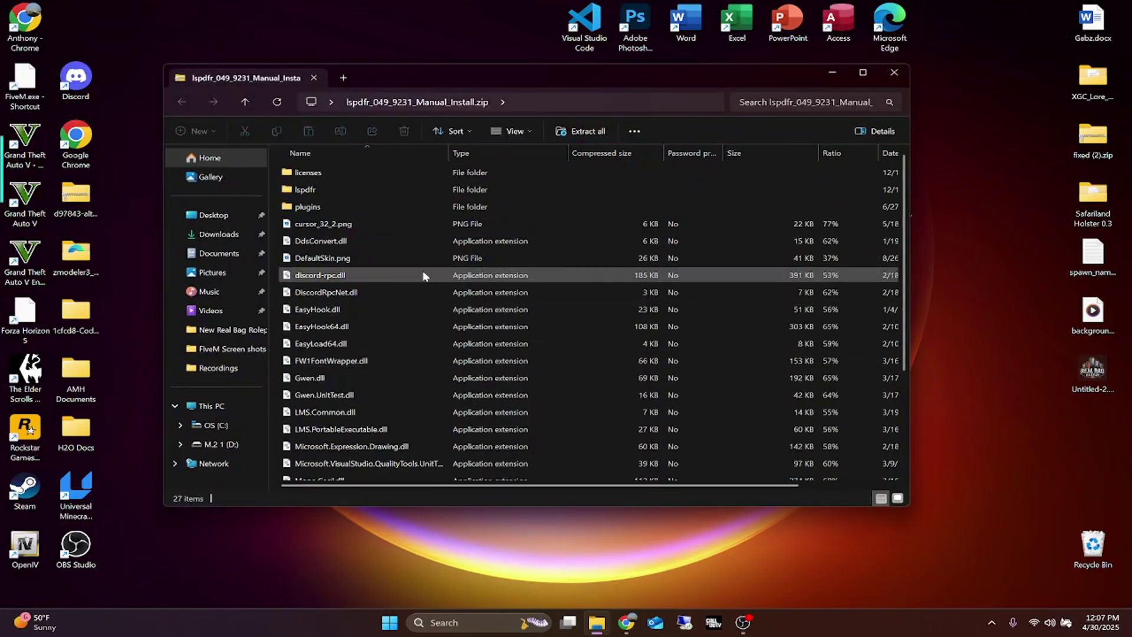
{"action": "scroll", "coordinate": [438, 359], "scroll_direction": "down", "scroll_amount": 2}
{"action": "scroll", "coordinate": [472, 447], "scroll_direction": "up", "scroll_amount": 2}
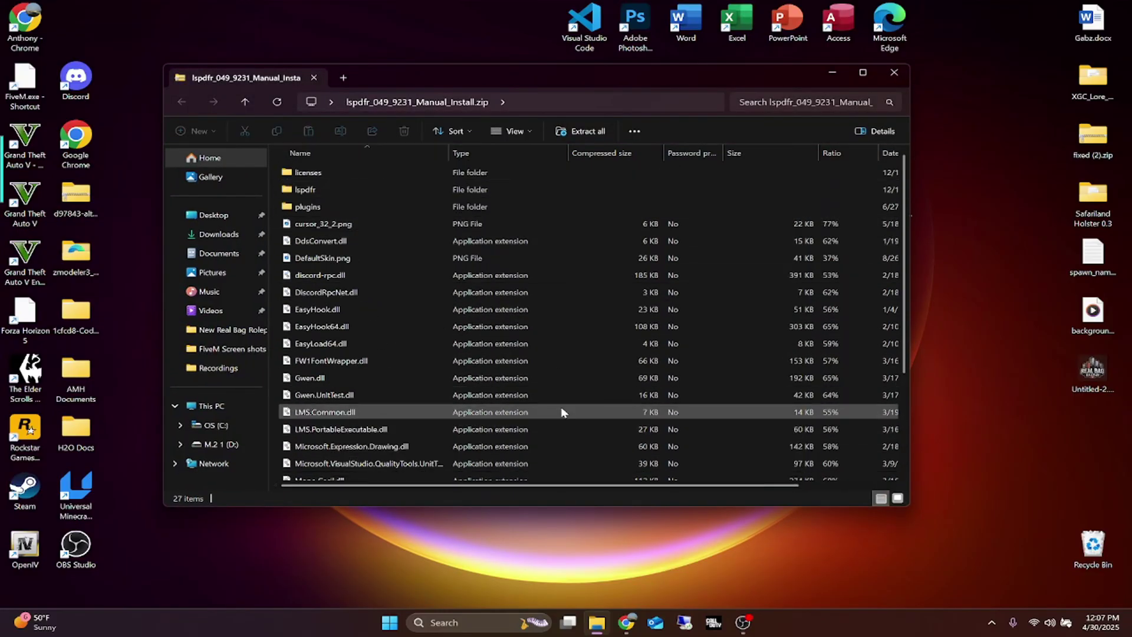
{"action": "left_click", "coordinate": [894, 72]}
{"action": "left_click_drag", "start_coordinate": [889, 198], "coordinate": [849, 152]}
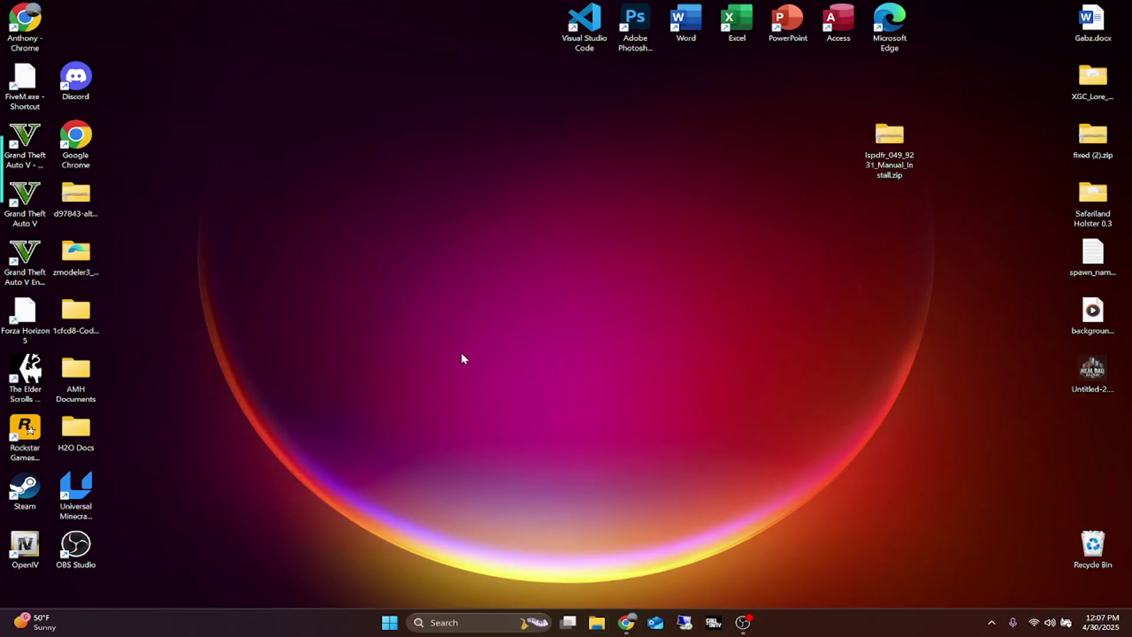
Step: Launch Steam from a Windows search for 'steam'
{"action": "left_click", "coordinate": [436, 619]}
{"action": "type", "text": "steam"}
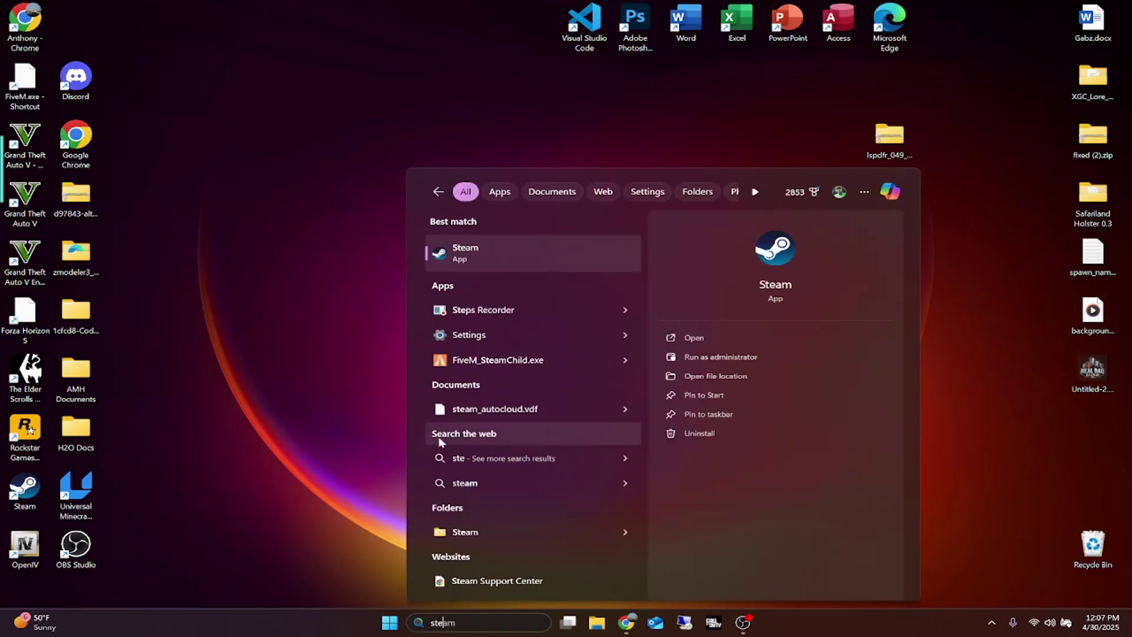
{"action": "left_click", "coordinate": [507, 245]}
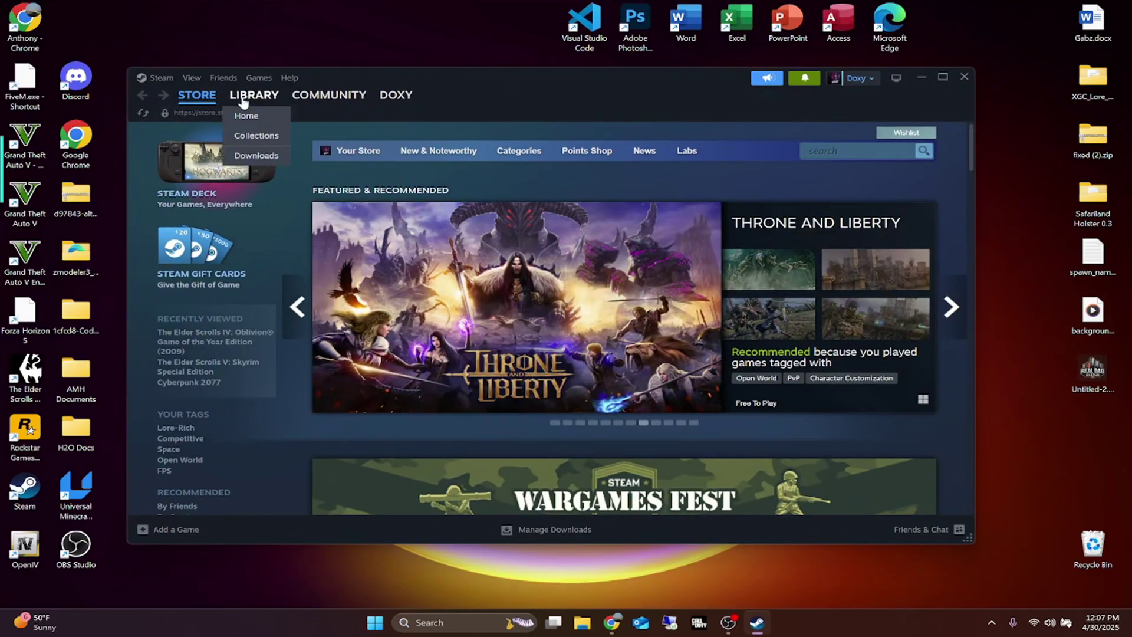
Step: Open the GTA V Enhanced install folder via Library > Properties > Installed Files > Browse
{"action": "left_click", "coordinate": [243, 100]}
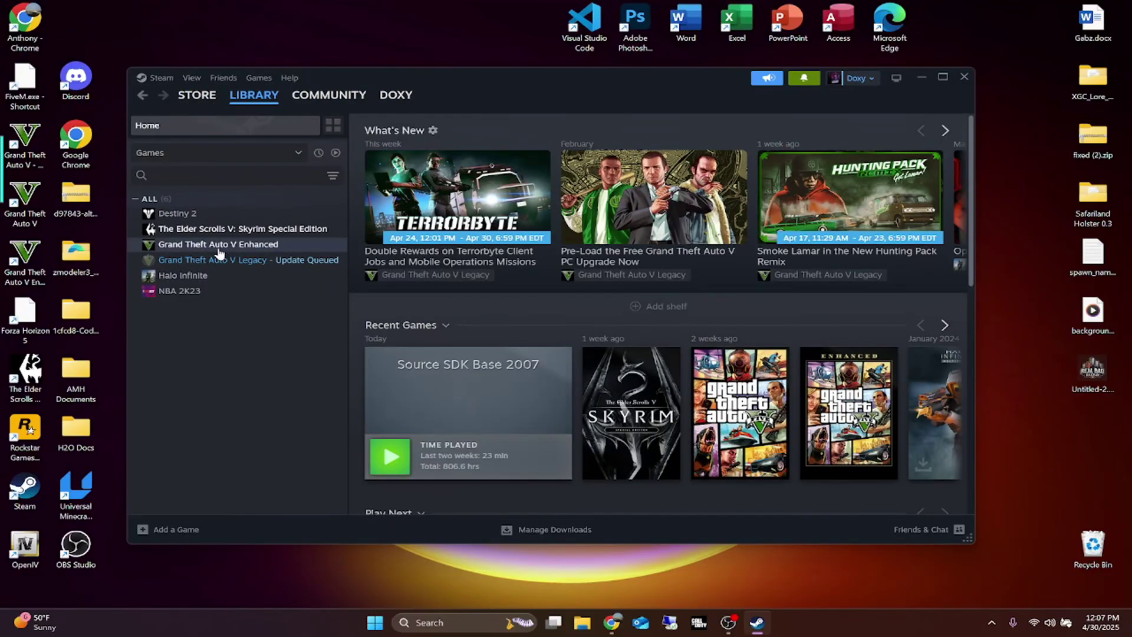
{"action": "right_click", "coordinate": [220, 253]}
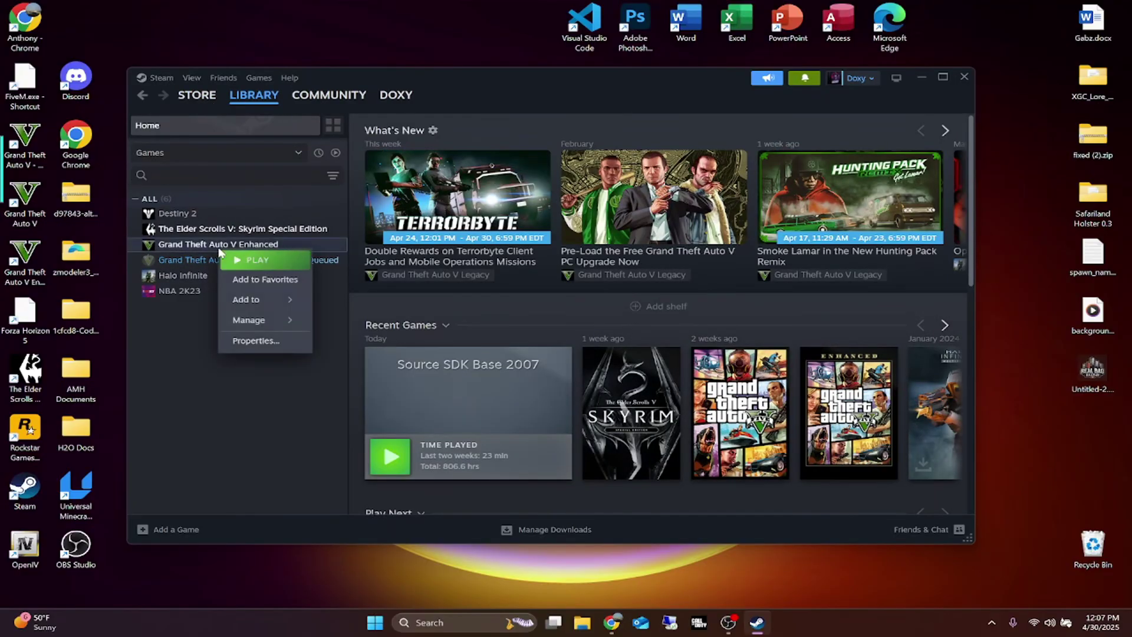
{"action": "left_click", "coordinate": [254, 338]}
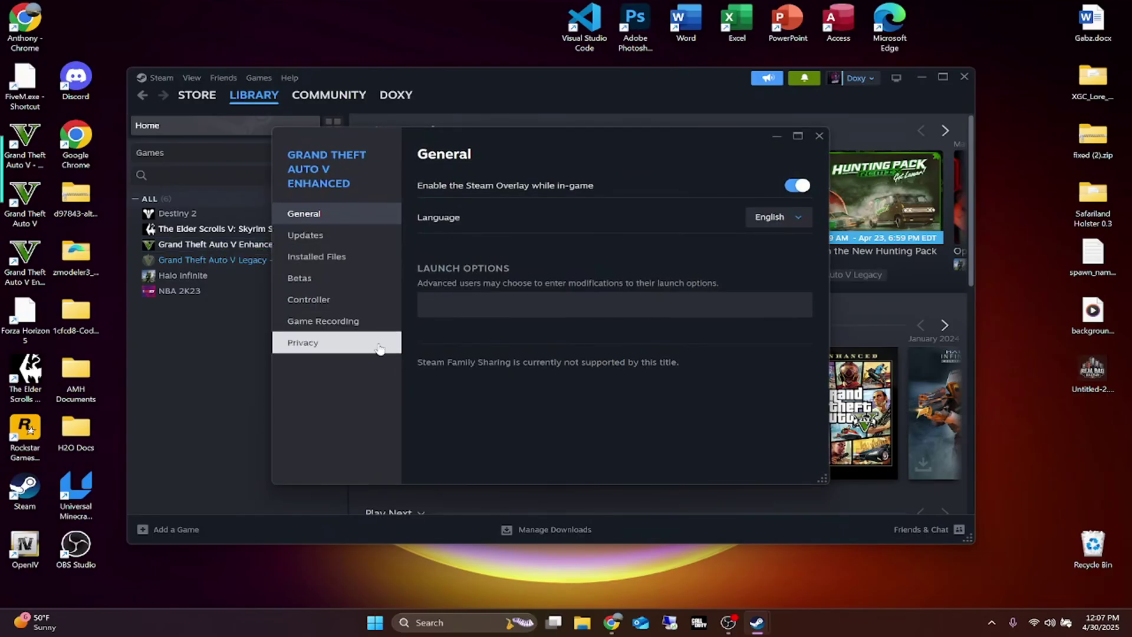
{"action": "left_click", "coordinate": [354, 261]}
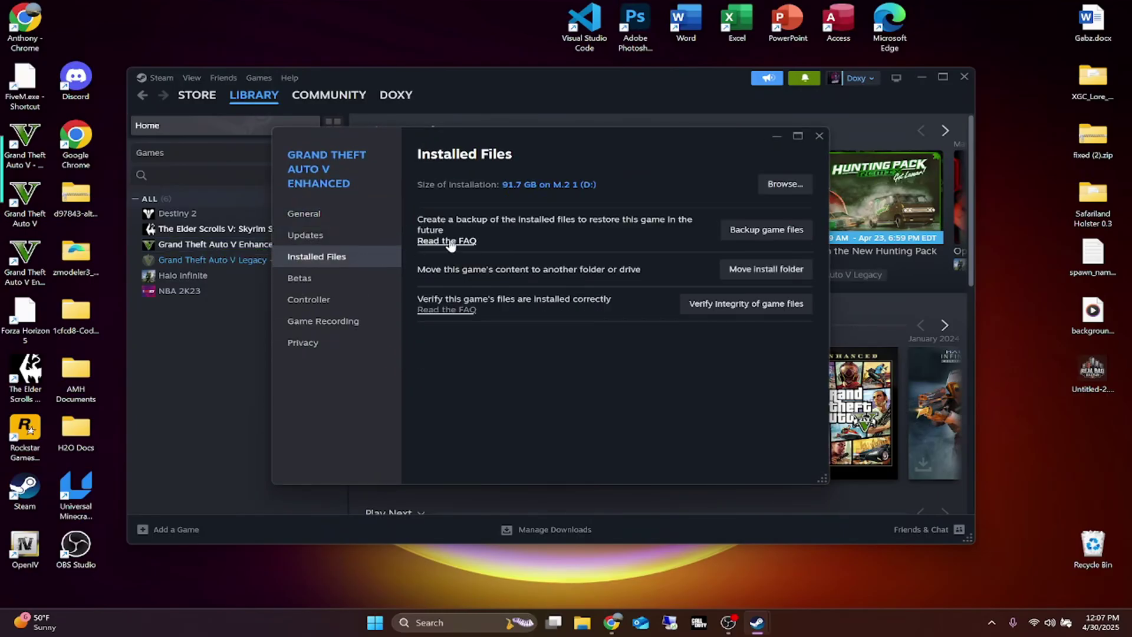
{"action": "left_click", "coordinate": [785, 185]}
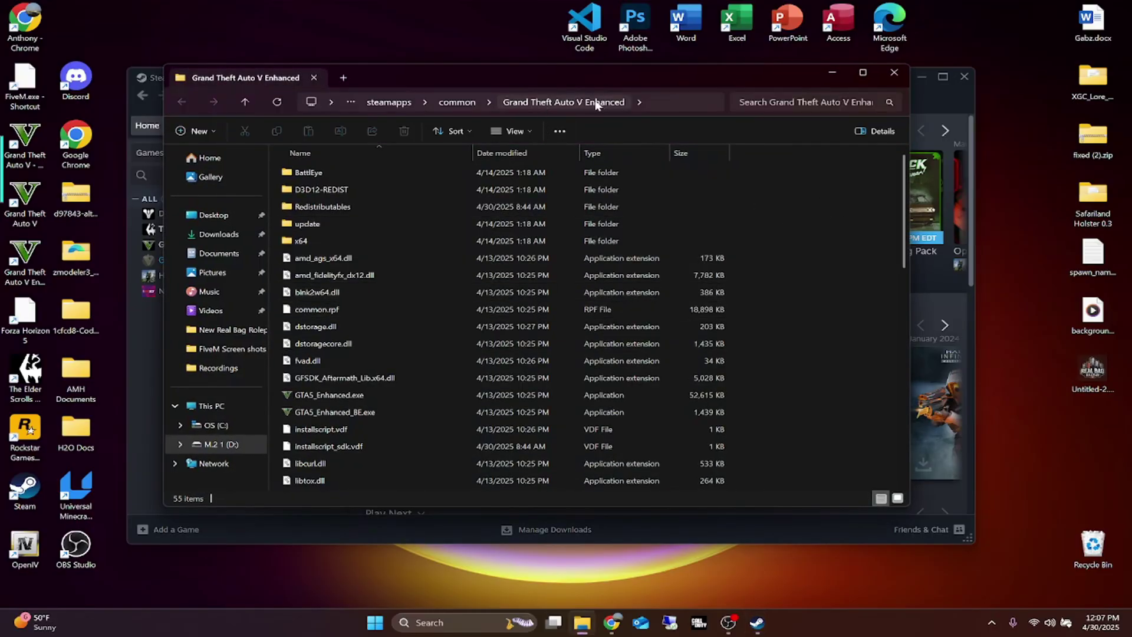
Step: Scroll through the Enhanced install folder, then close it and the Properties dialog
{"action": "scroll", "coordinate": [507, 207], "scroll_direction": "down", "scroll_amount": 12}
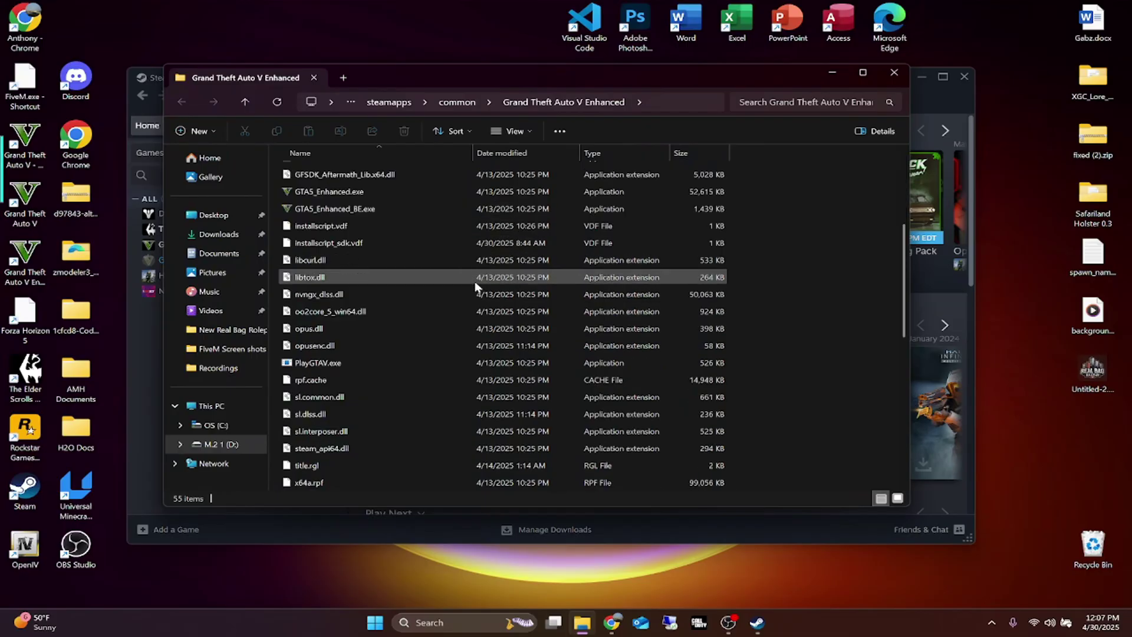
{"action": "scroll", "coordinate": [507, 271], "scroll_direction": "up", "scroll_amount": 12}
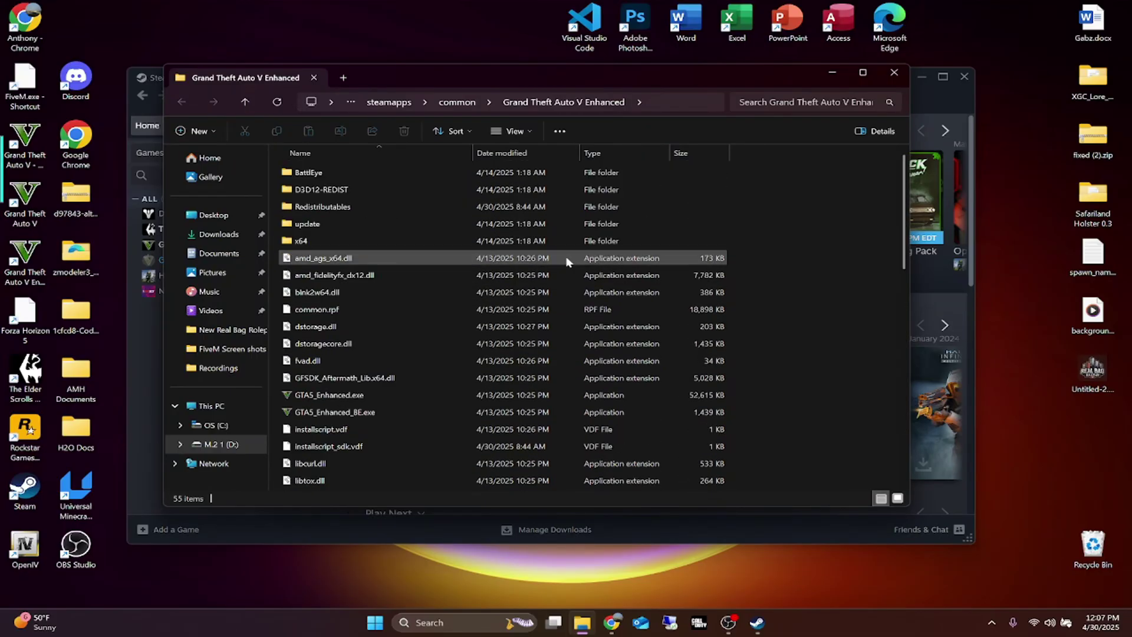
{"action": "left_click", "coordinate": [896, 79]}
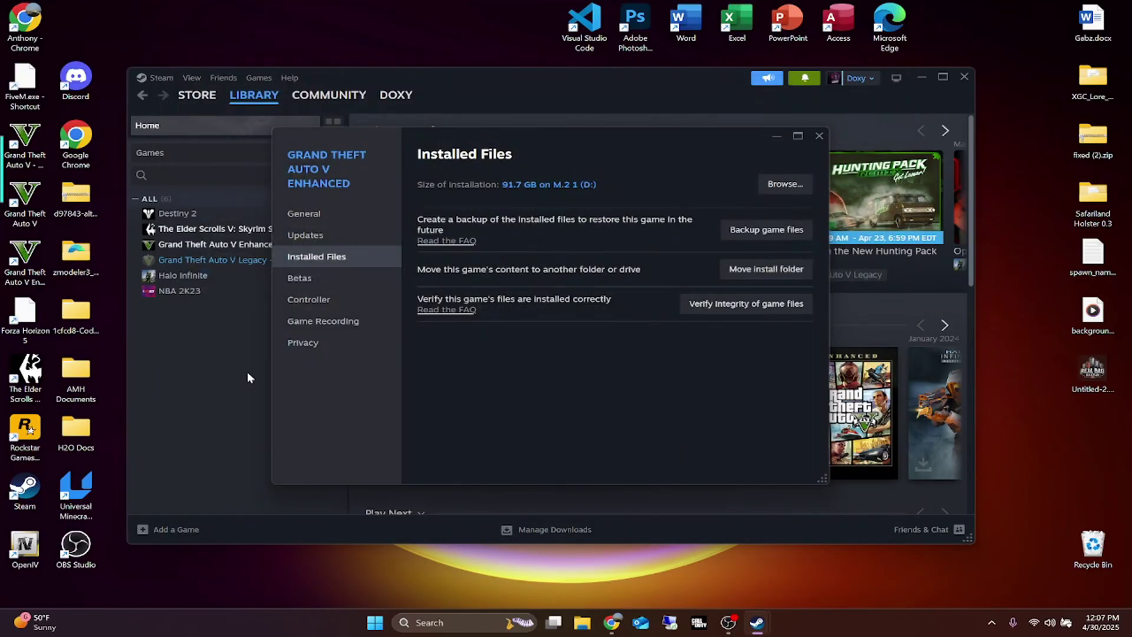
{"action": "left_click", "coordinate": [817, 134]}
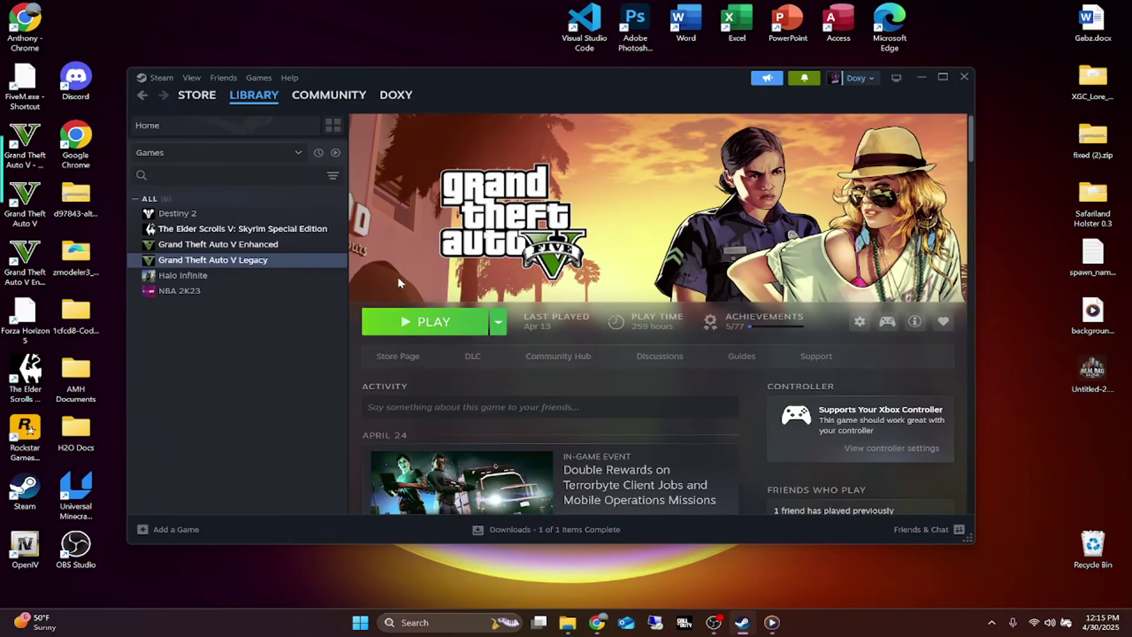
Step: Open the GTA V Legacy install folder via Properties > Installed Files > Browse
{"action": "right_click", "coordinate": [257, 266]}
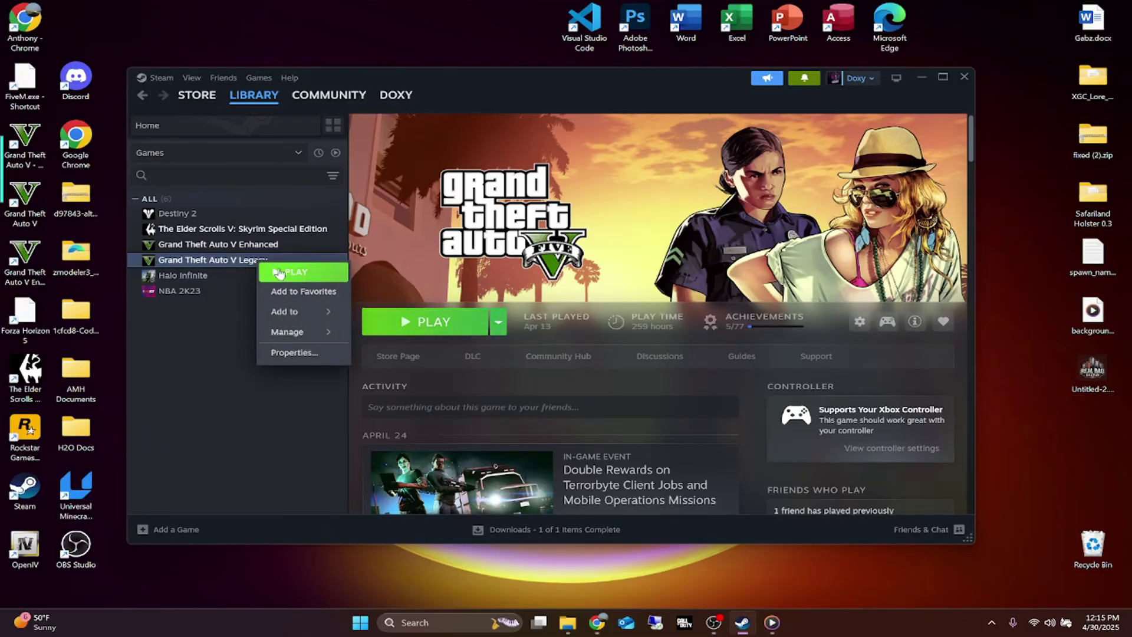
{"action": "left_click", "coordinate": [298, 353]}
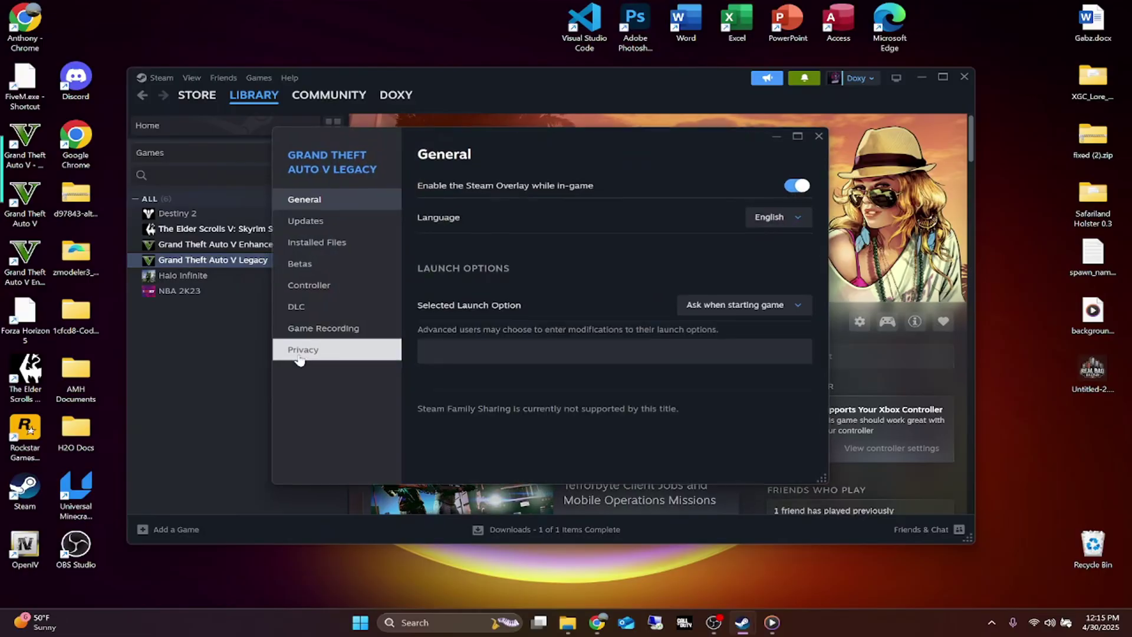
{"action": "left_click", "coordinate": [322, 247]}
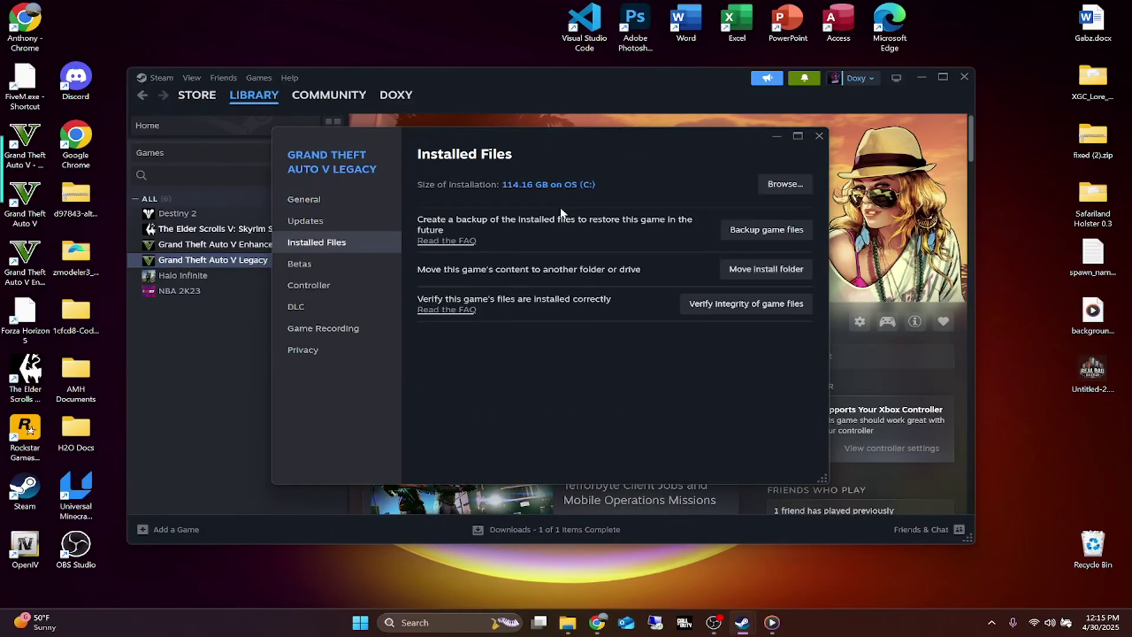
{"action": "left_click", "coordinate": [799, 187]}
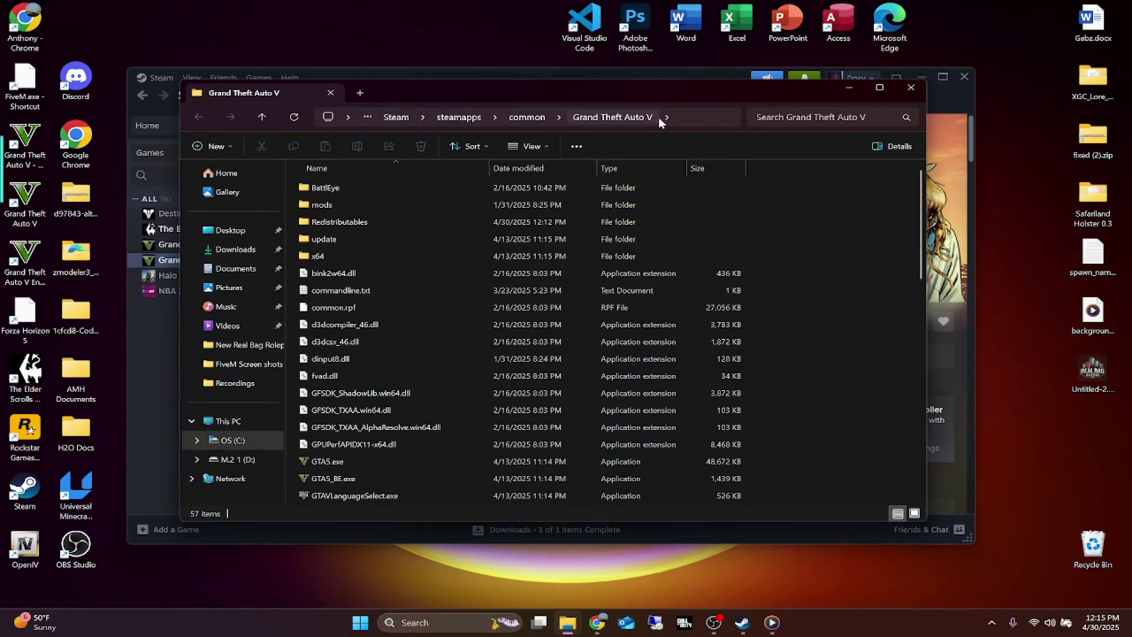
Step: In steamapps\common, copy the Grand Theft Auto V folder and paste it as 'Grand Theft Auto V - Copy'
{"action": "scroll", "coordinate": [730, 299], "scroll_direction": "down", "scroll_amount": 5}
{"action": "scroll", "coordinate": [730, 293], "scroll_direction": "up", "scroll_amount": 5}
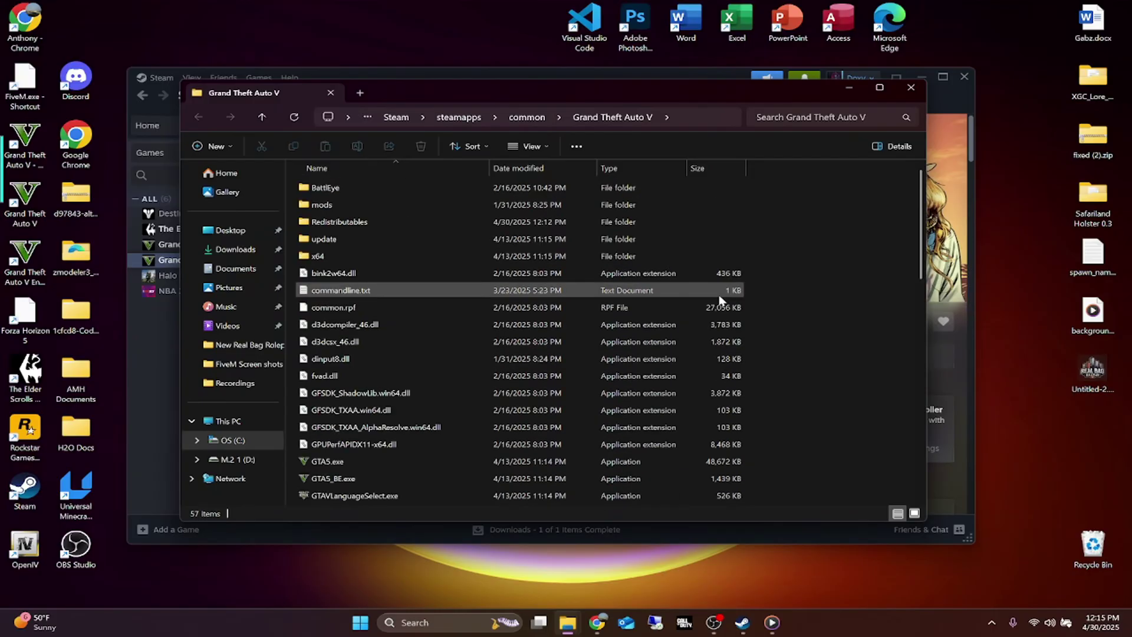
{"action": "left_click", "coordinate": [530, 116]}
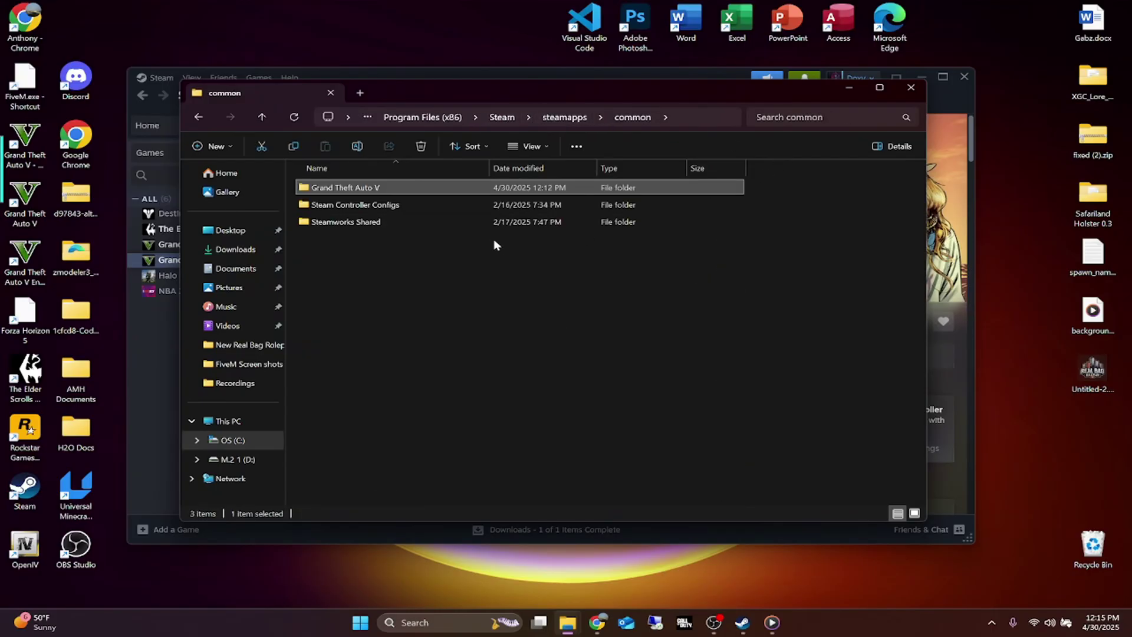
{"action": "right_click", "coordinate": [377, 189]}
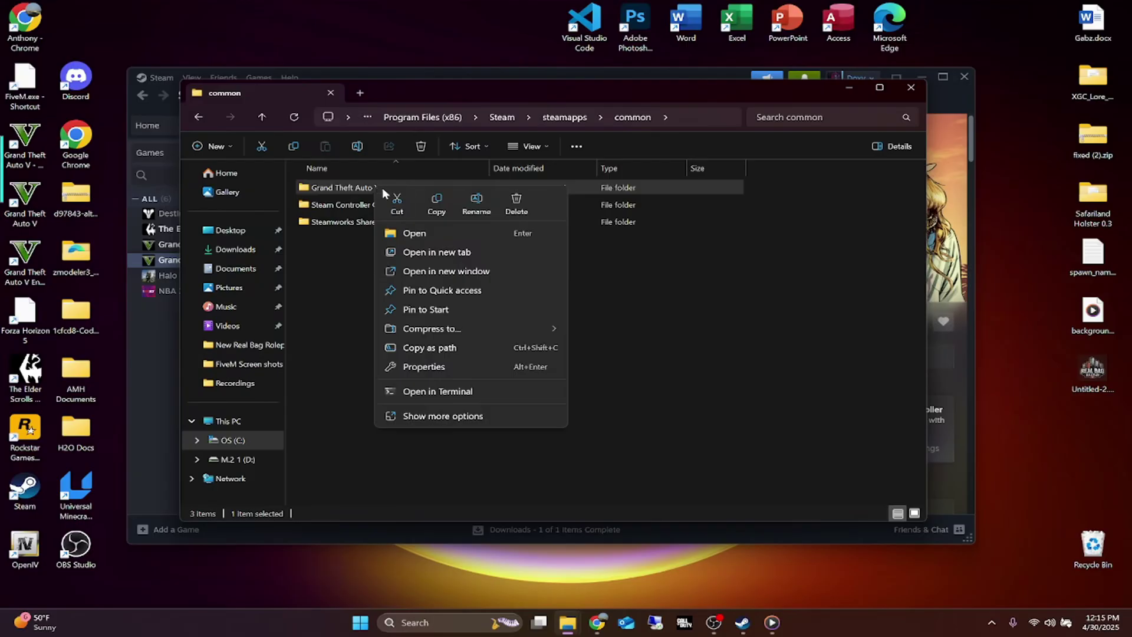
{"action": "left_click", "coordinate": [430, 201]}
{"action": "left_click", "coordinate": [412, 286]}
{"action": "right_click", "coordinate": [389, 293]}
{"action": "left_click", "coordinate": [410, 308]}
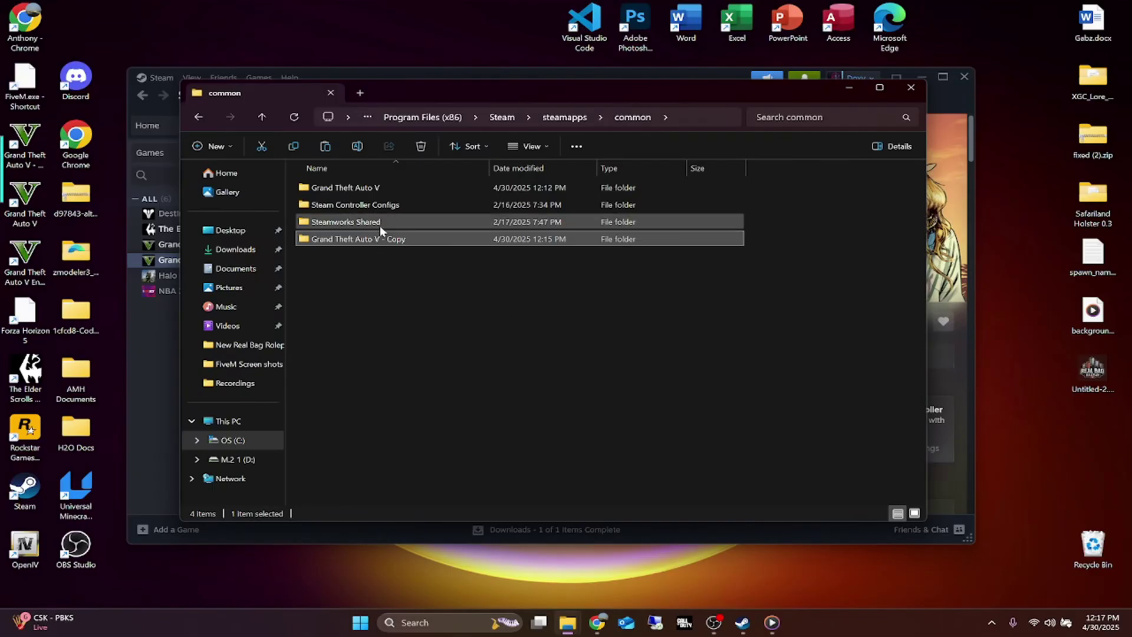
Step: Rename the original game folder to 'Grand Theft Auto V - Clean'
{"action": "left_click", "coordinate": [372, 187]}
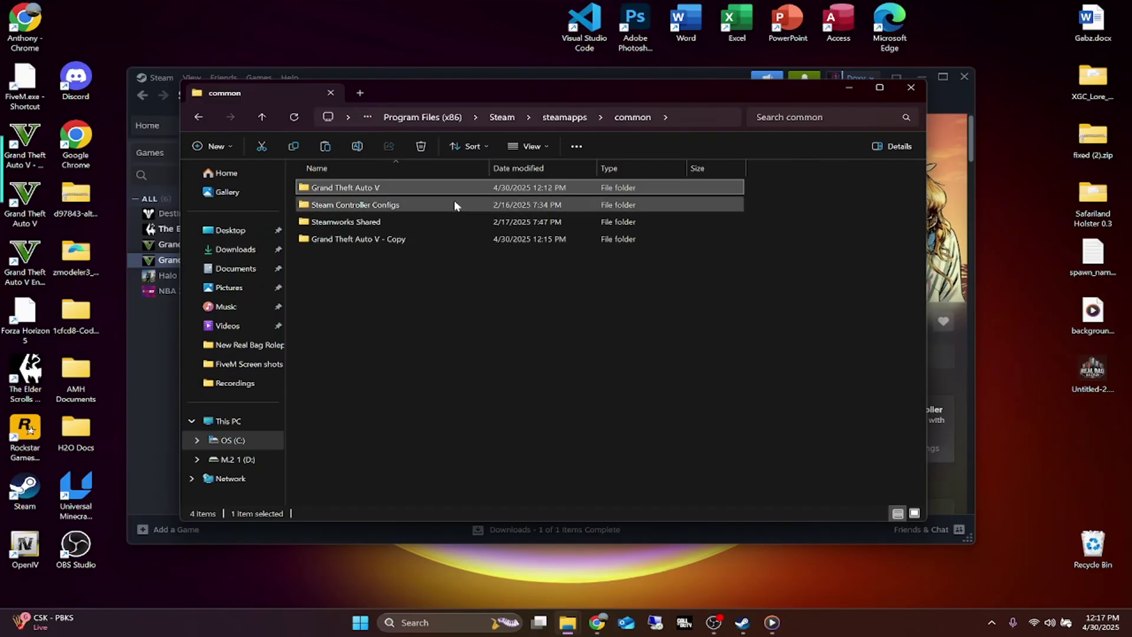
{"action": "left_click", "coordinate": [379, 241]}
{"action": "left_click", "coordinate": [373, 189]}
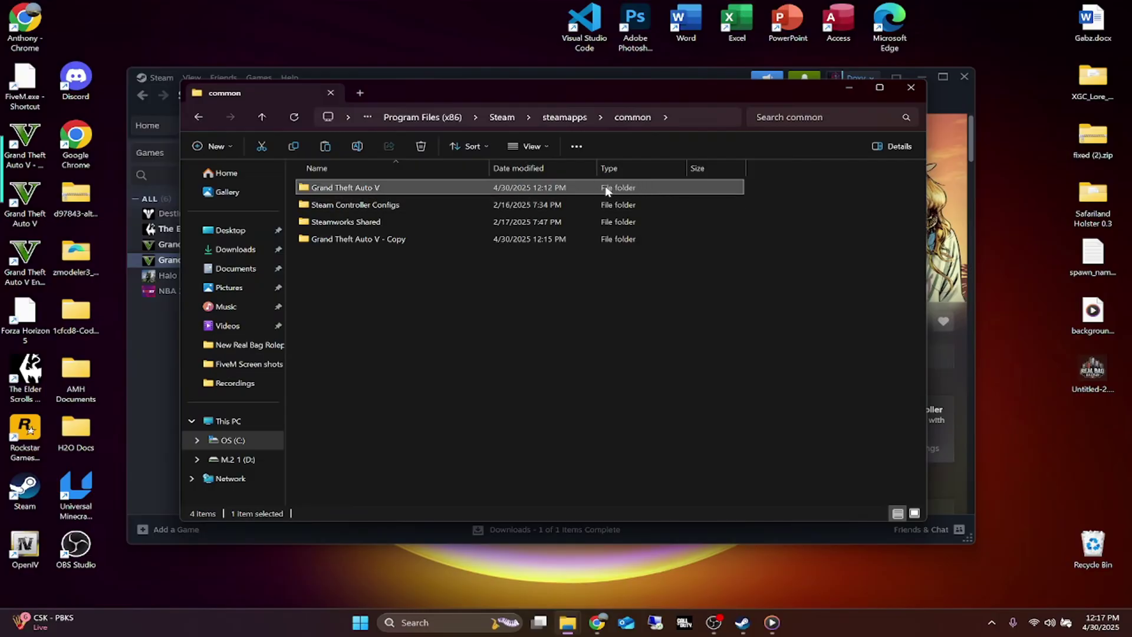
{"action": "left_click", "coordinate": [437, 239]}
{"action": "left_click", "coordinate": [391, 189]}
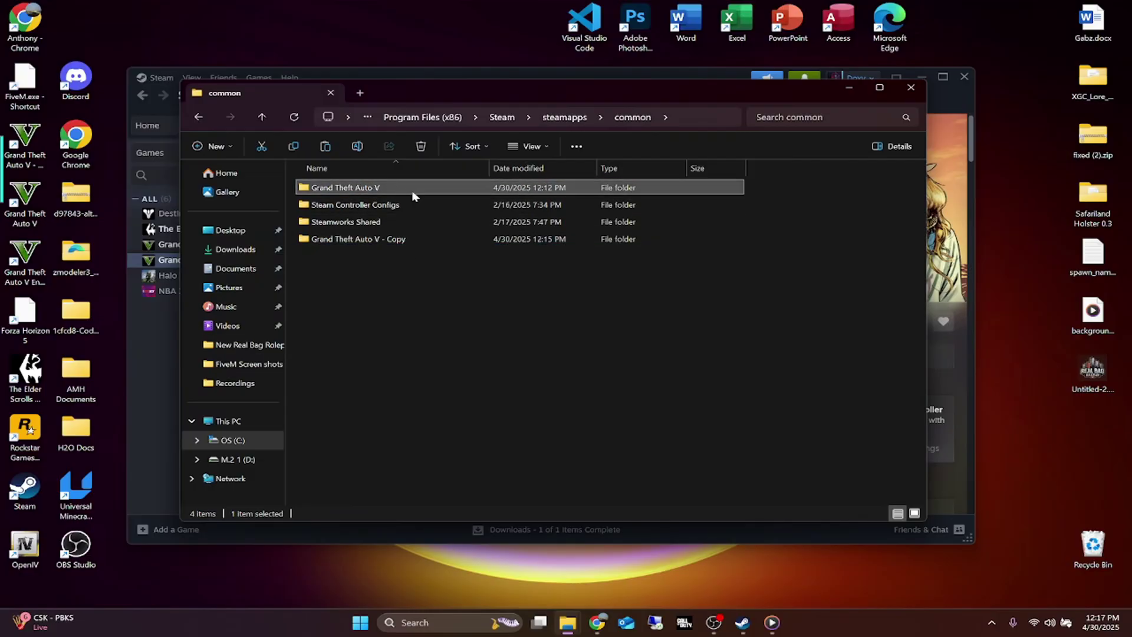
{"action": "left_click", "coordinate": [403, 186]}
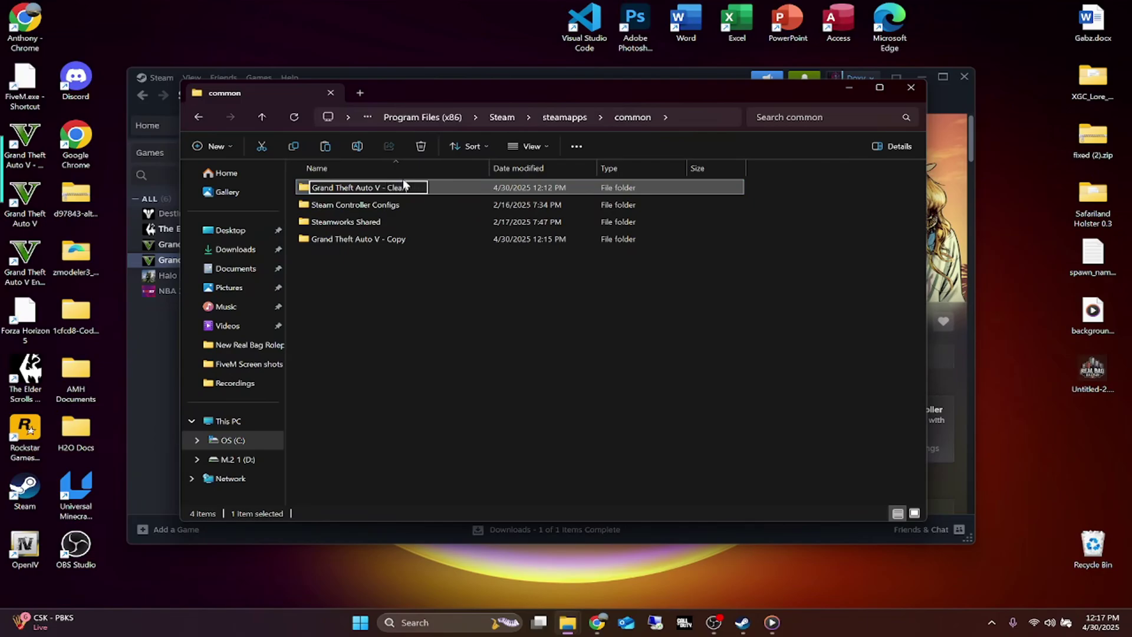
{"action": "left_click", "coordinate": [416, 254]}
{"action": "left_click", "coordinate": [403, 187]}
{"action": "mouse_move", "coordinate": [405, 190]}
{"action": "left_mouse_down"}
{"action": "mouse_move", "coordinate": [392, 173]}
{"action": "mouse_move", "coordinate": [393, 192]}
{"action": "left_mouse_up"}
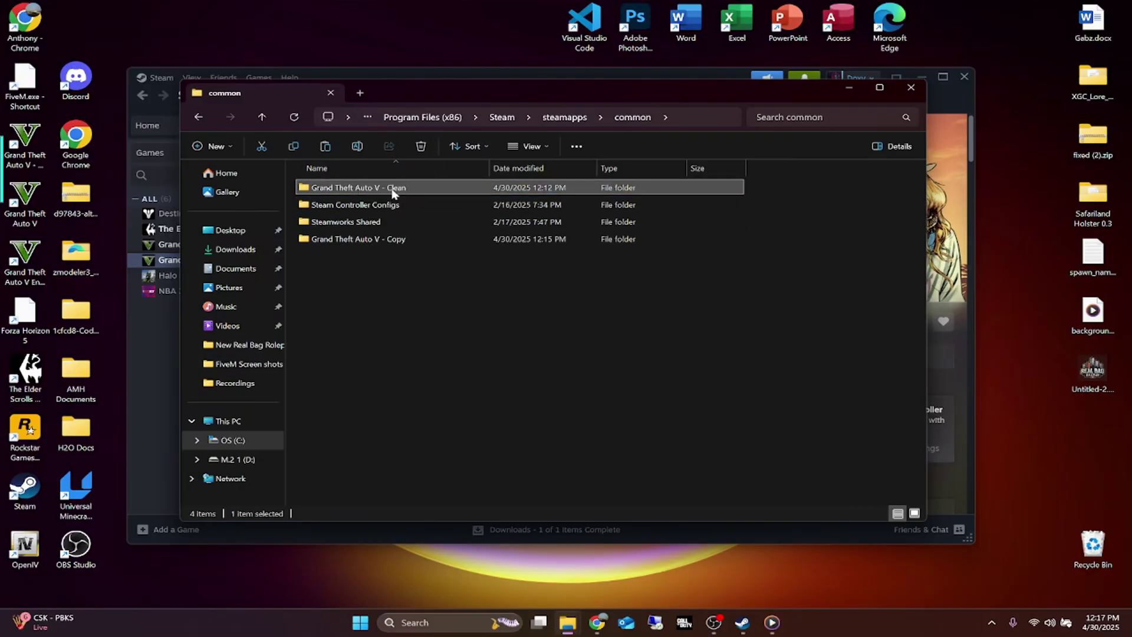
Step: Rename 'Grand Theft Auto V - Copy' to 'Grand Theft Auto V' by removing the ' - Copy' suffix
{"action": "left_click", "coordinate": [406, 238]}
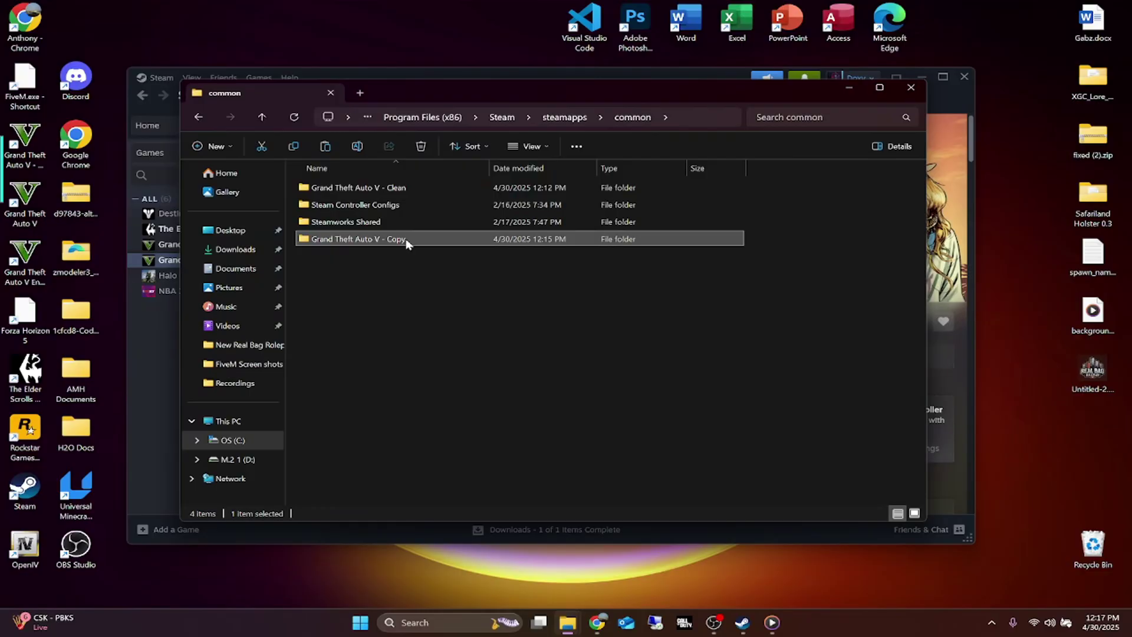
{"action": "left_click", "coordinate": [405, 239]}
{"action": "left_click", "coordinate": [412, 238]}
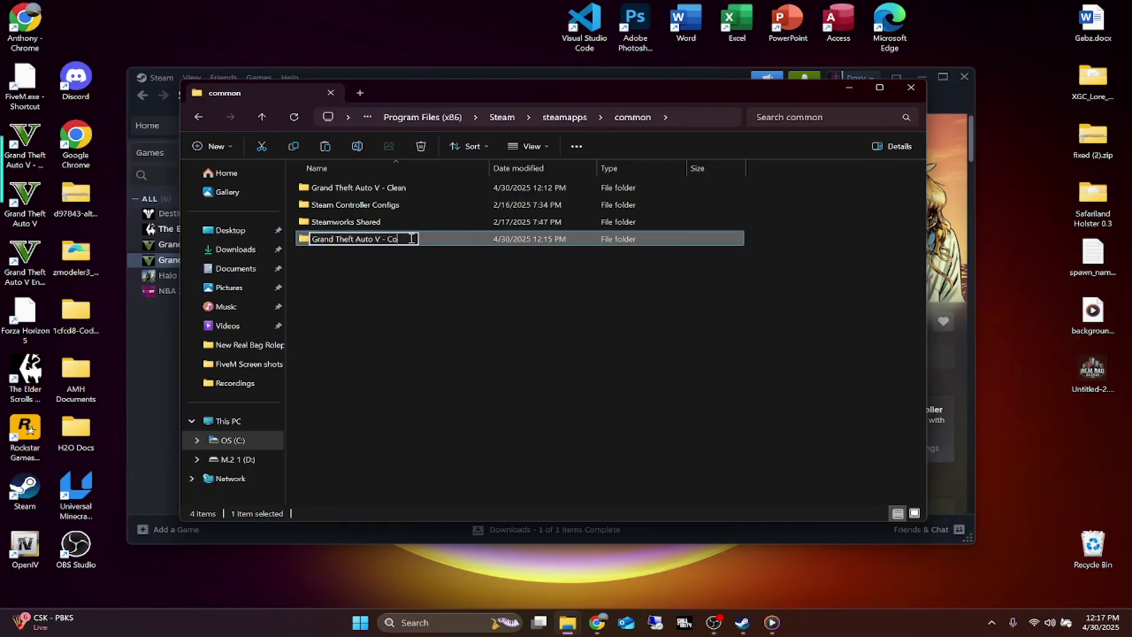
{"action": "key", "text": "BackSpace"}
{"action": "key", "text": "BackSpace"}
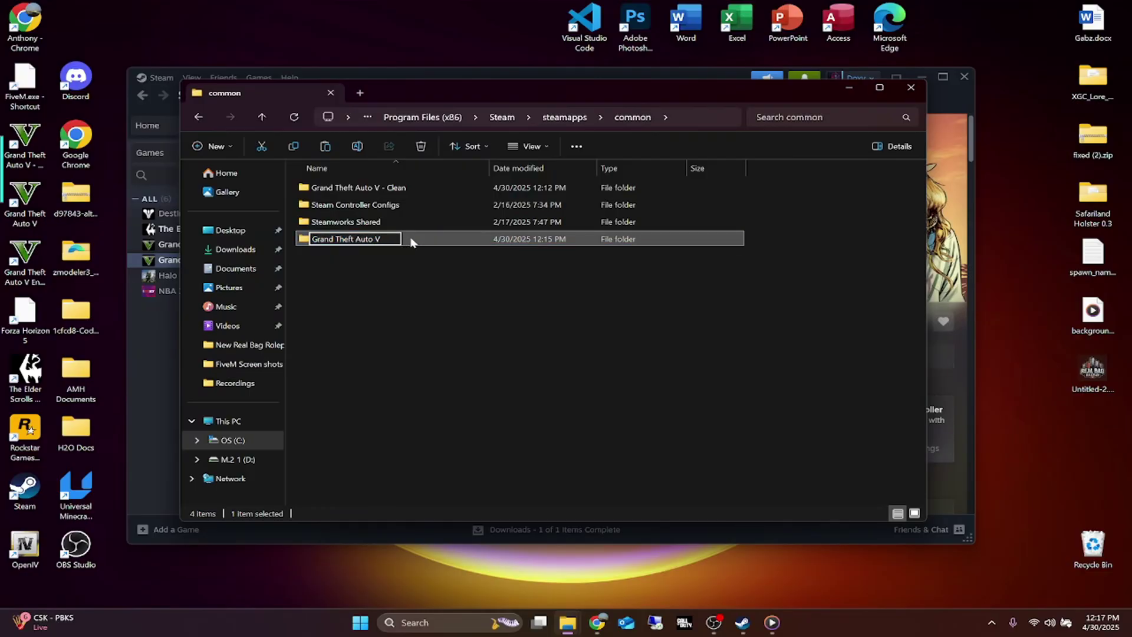
{"action": "left_click", "coordinate": [417, 316]}
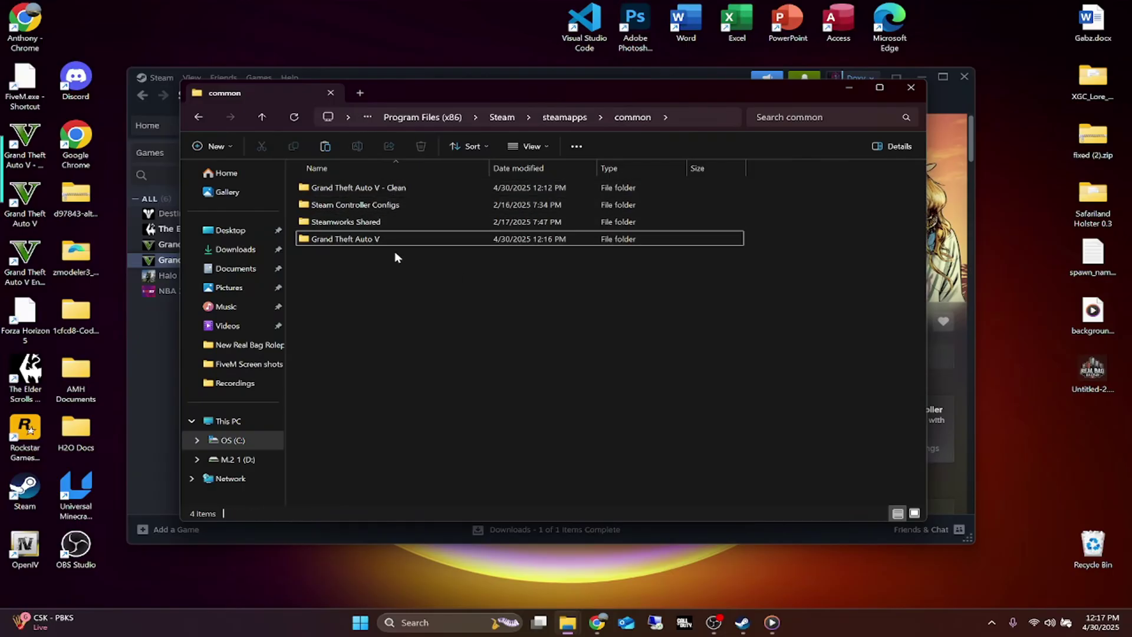
{"action": "left_click", "coordinate": [370, 240]}
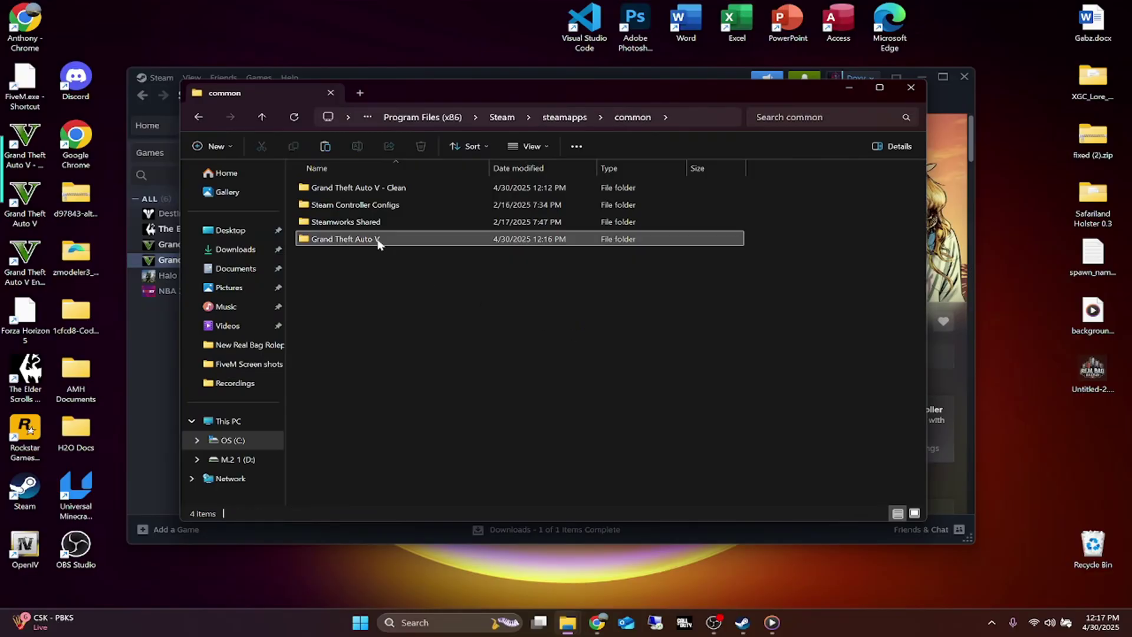
Step: Open the new Grand Theft Auto V folder and the lspdfr_049_9231_Manual_Install.zip archive side by side
{"action": "double_click", "coordinate": [379, 240]}
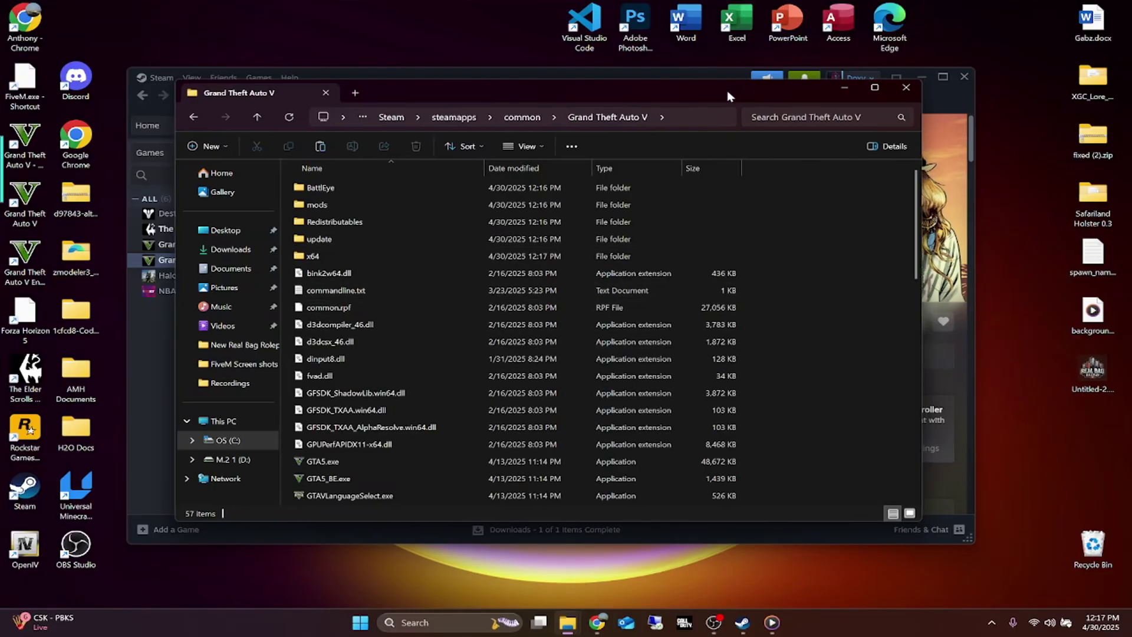
{"action": "left_click_drag", "start_coordinate": [749, 90], "coordinate": [661, 88]}
{"action": "left_click", "coordinate": [920, 79]}
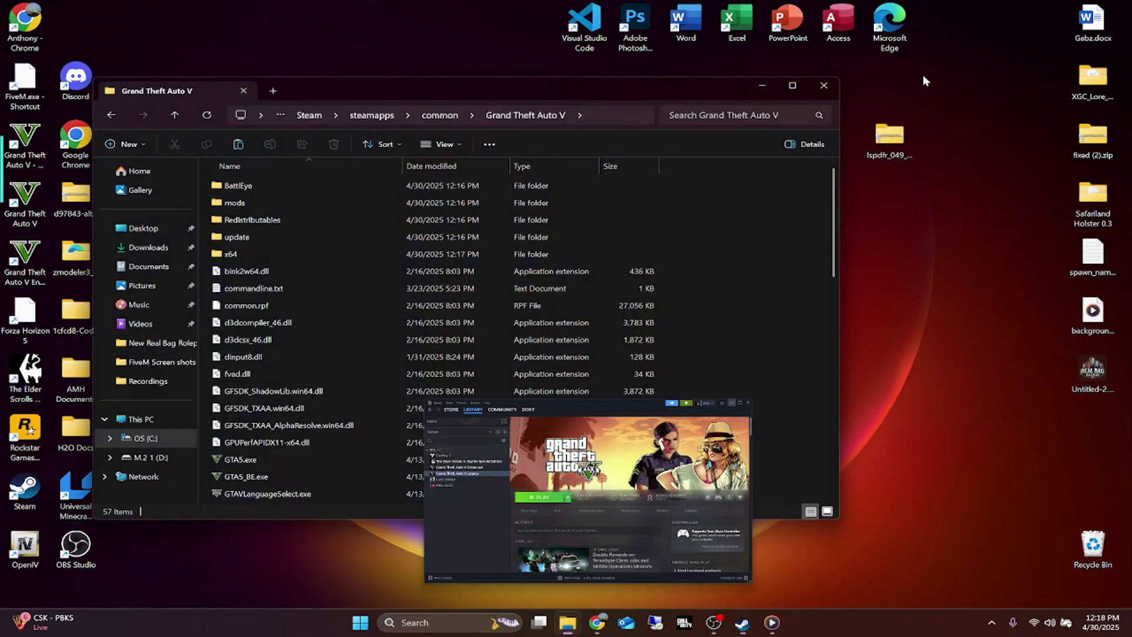
{"action": "double_click", "coordinate": [883, 148]}
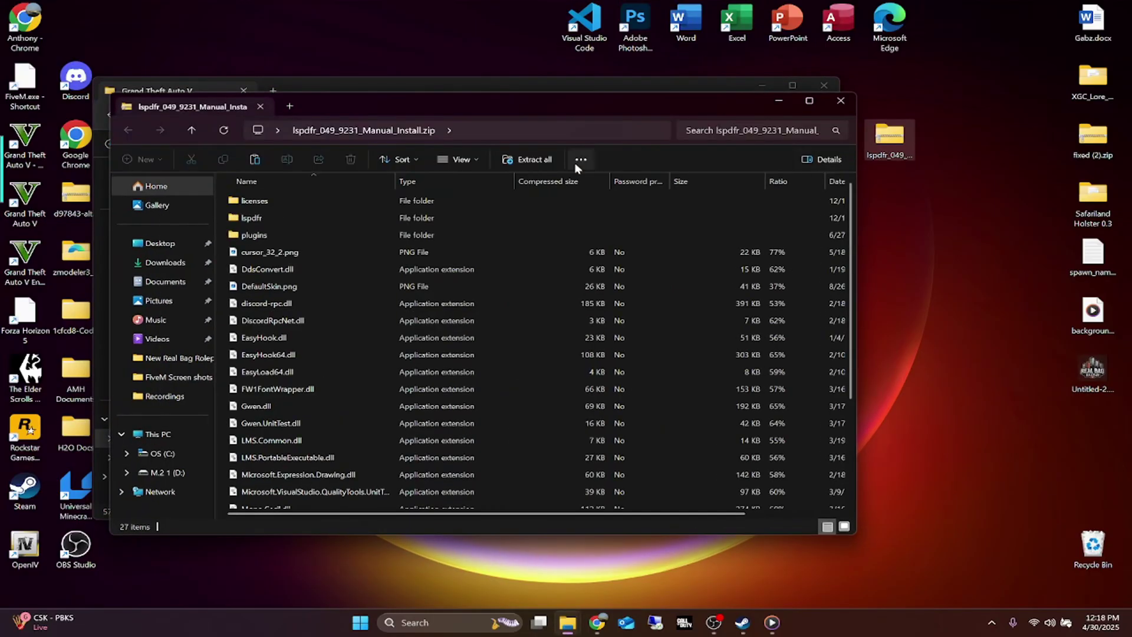
{"action": "left_click_drag", "start_coordinate": [518, 98], "coordinate": [689, 99]}
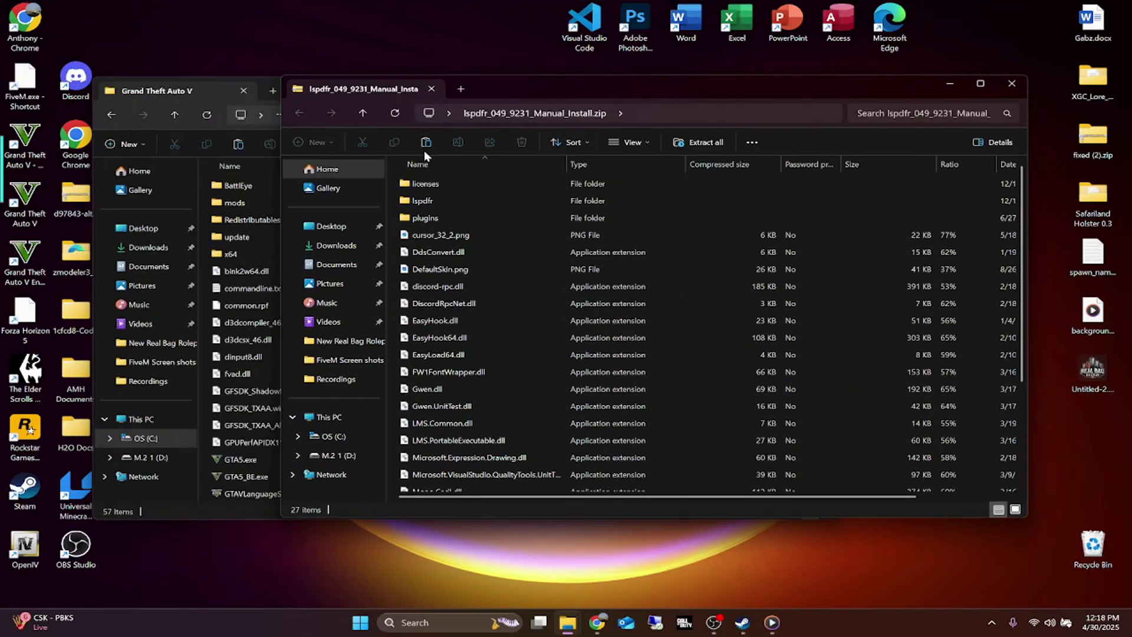
{"action": "left_click_drag", "start_coordinate": [579, 92], "coordinate": [735, 60]}
Step: Select all 27 archive items and drag them into the Grand Theft Auto V folder, bringing it to 84 items
{"action": "scroll", "coordinate": [750, 251], "scroll_direction": "down", "scroll_amount": 3}
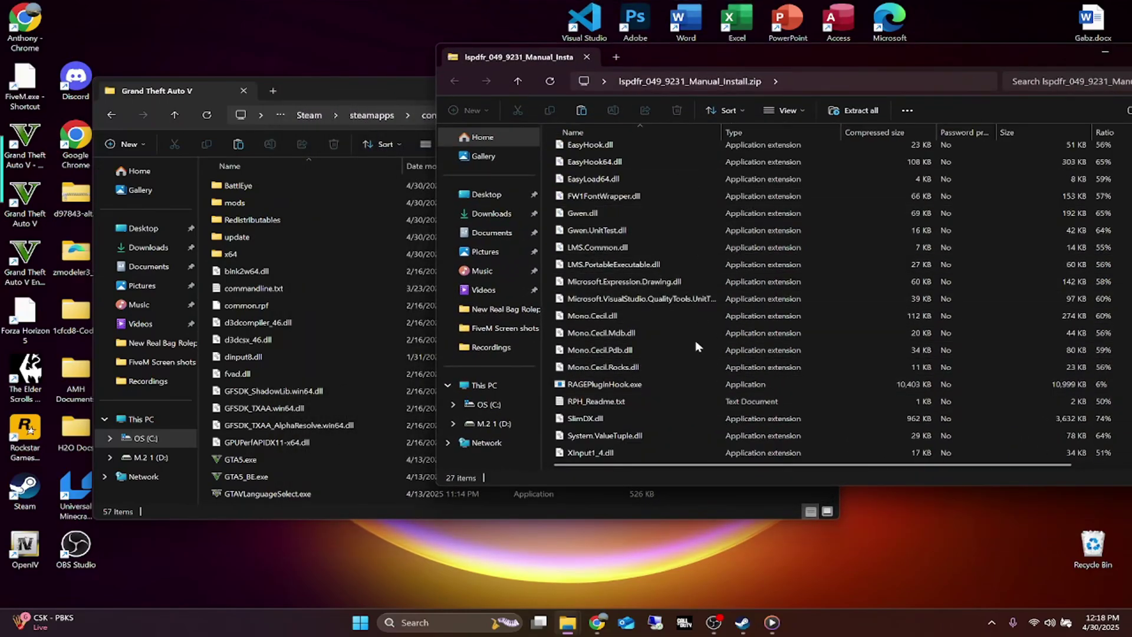
{"action": "scroll", "coordinate": [697, 418], "scroll_direction": "up", "scroll_amount": 2}
{"action": "scroll", "coordinate": [692, 407], "scroll_direction": "up", "scroll_amount": 1}
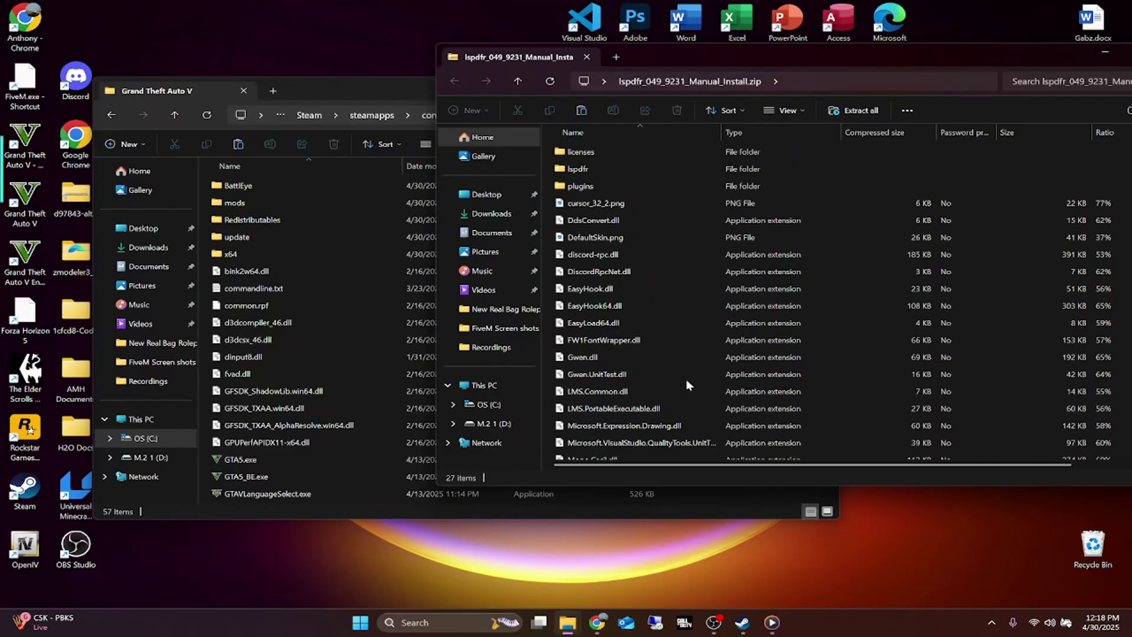
{"action": "left_click_drag", "start_coordinate": [552, 152], "coordinate": [664, 490]}
{"action": "left_click_drag", "start_coordinate": [597, 363], "coordinate": [213, 355]}
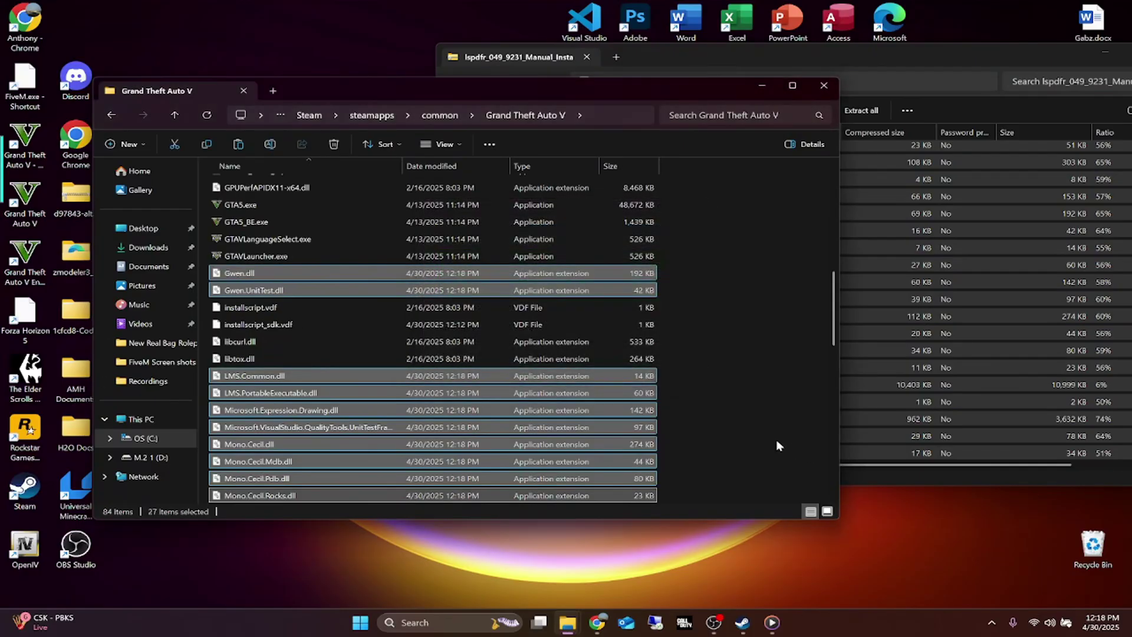
{"action": "left_click_drag", "start_coordinate": [860, 59], "coordinate": [655, 31]}
{"action": "scroll", "coordinate": [707, 225], "scroll_direction": "up", "scroll_amount": 2}
{"action": "scroll", "coordinate": [705, 231], "scroll_direction": "down", "scroll_amount": 2}
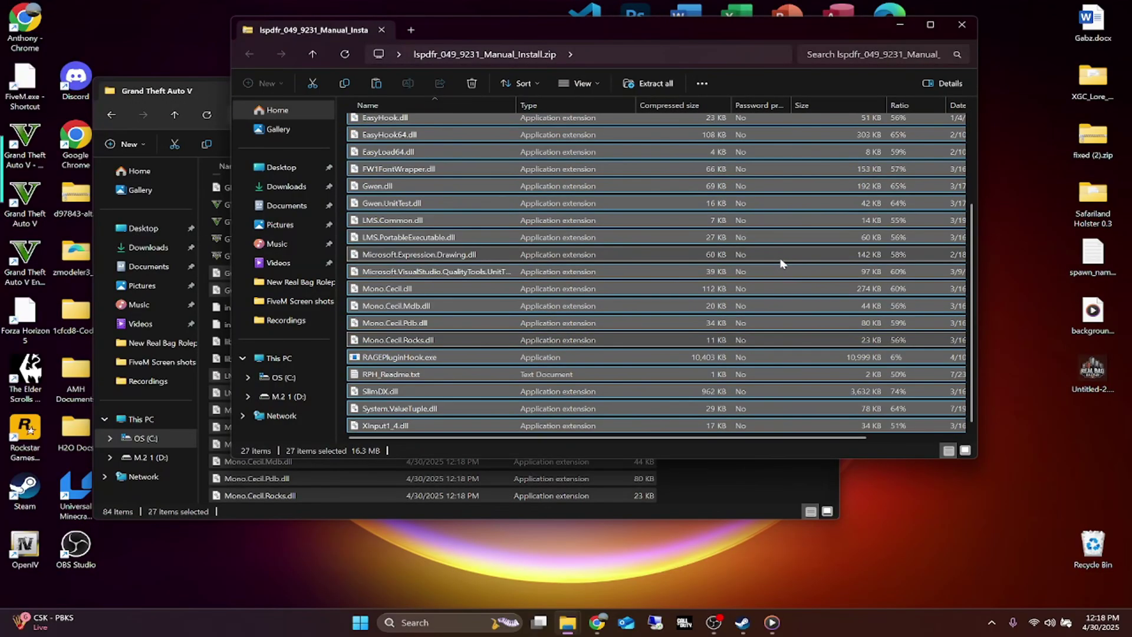